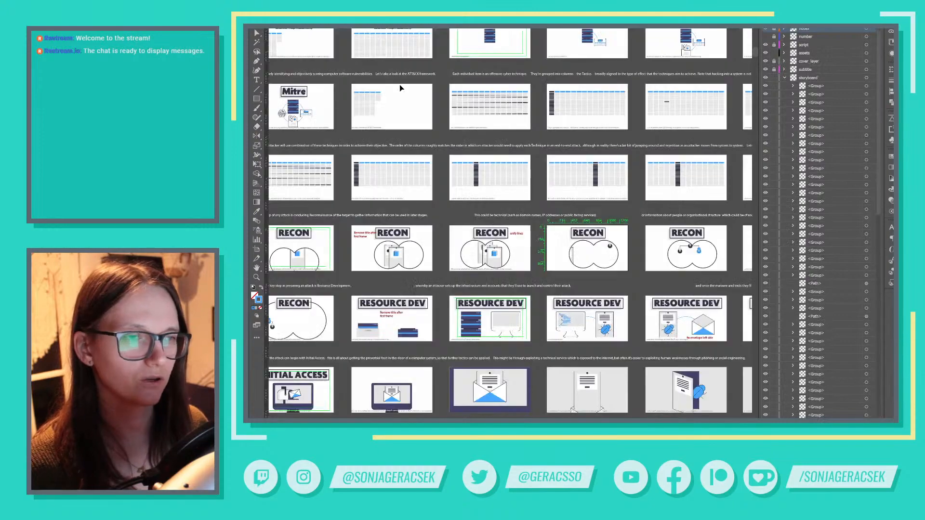
Look through the Mitre storyboard frames for the hexagonal circuit icon beside the server stack
drag(473, 214, 329, 370)
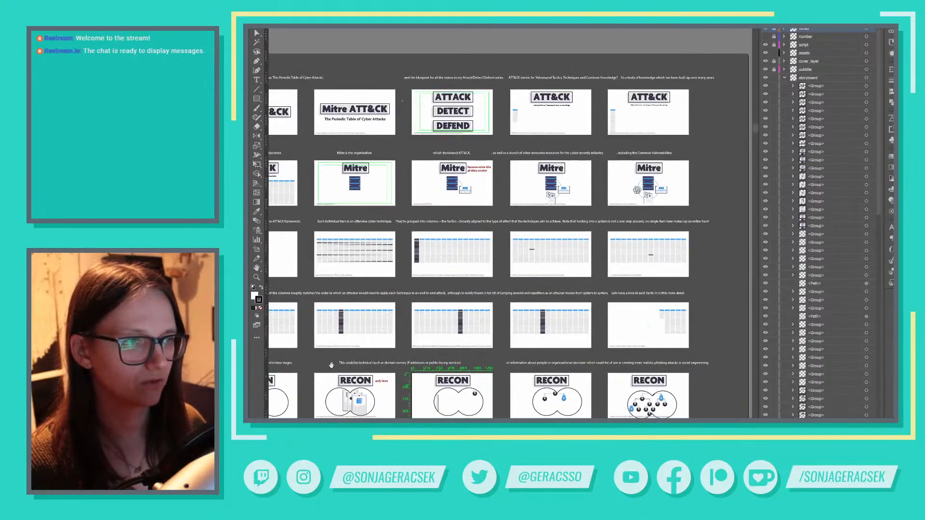
scroll(620, 212, up, 5)
scroll(583, 199, up, 2)
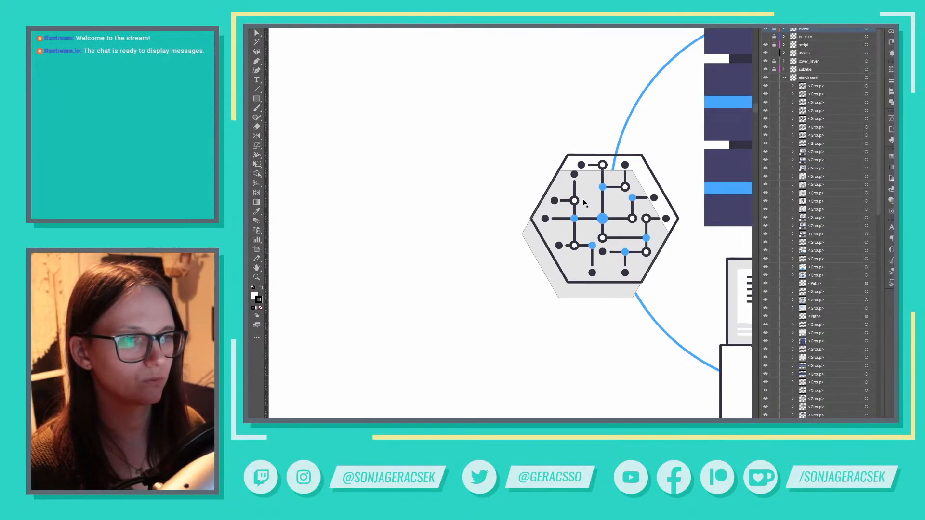
click(600, 214)
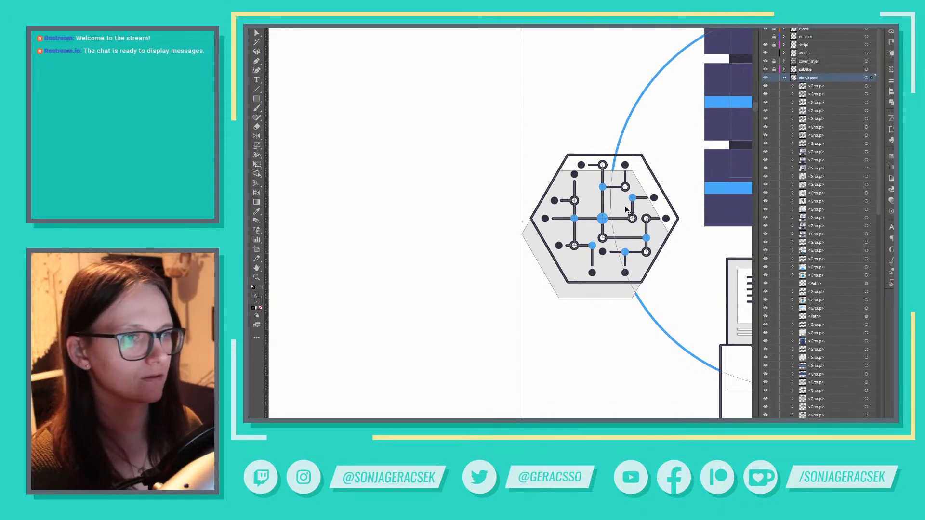
scroll(632, 217, down, 1)
scroll(632, 218, down, 2)
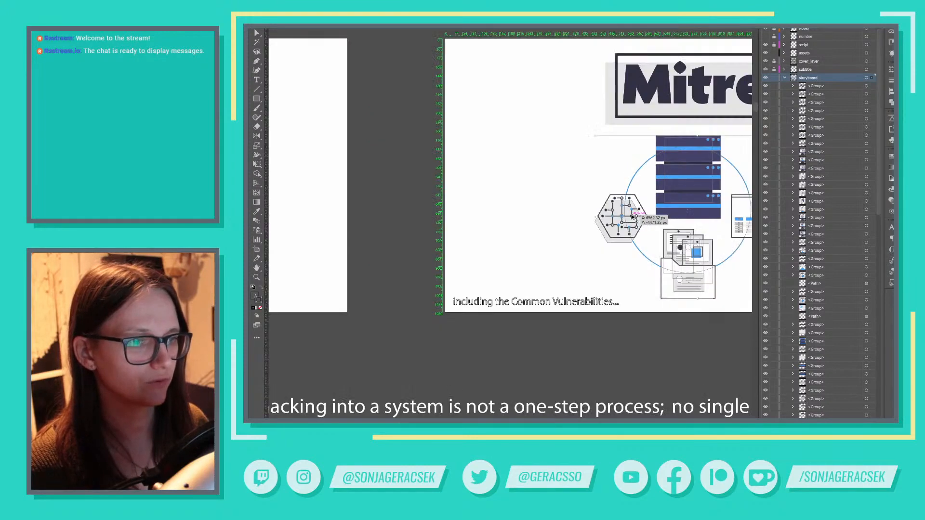
scroll(649, 218, down, 1)
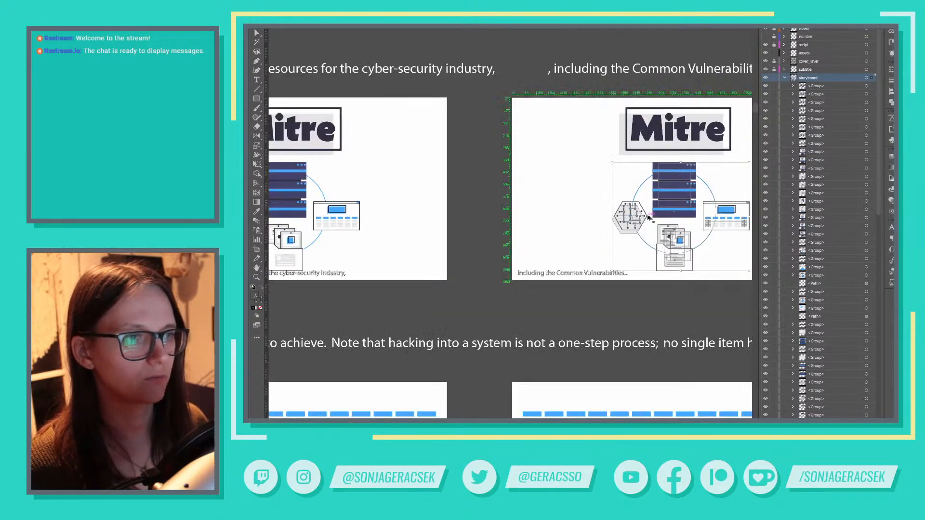
scroll(649, 218, down, 4)
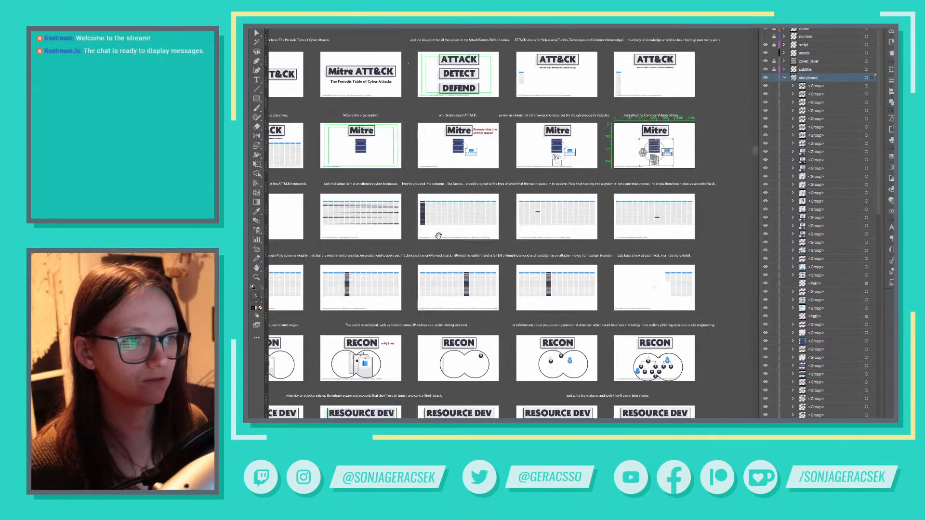
drag(439, 235, 750, 201)
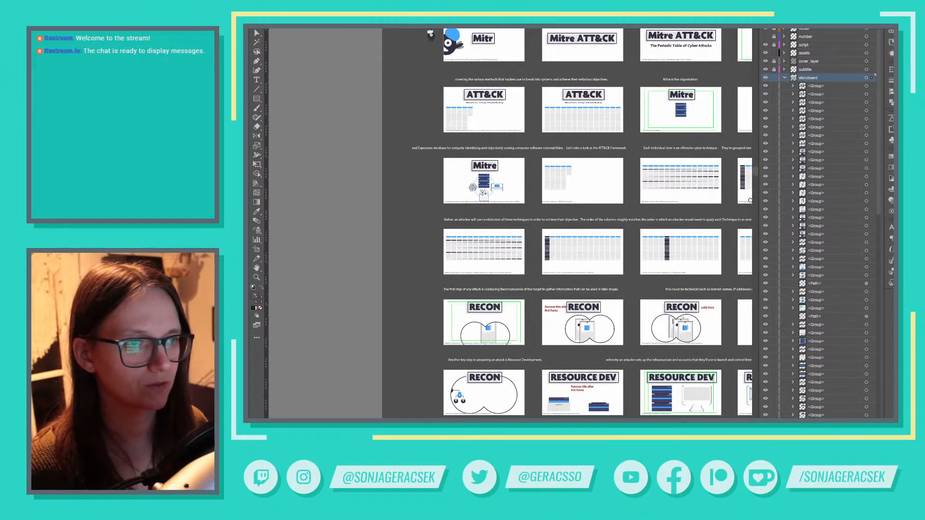
drag(751, 201, 411, 235)
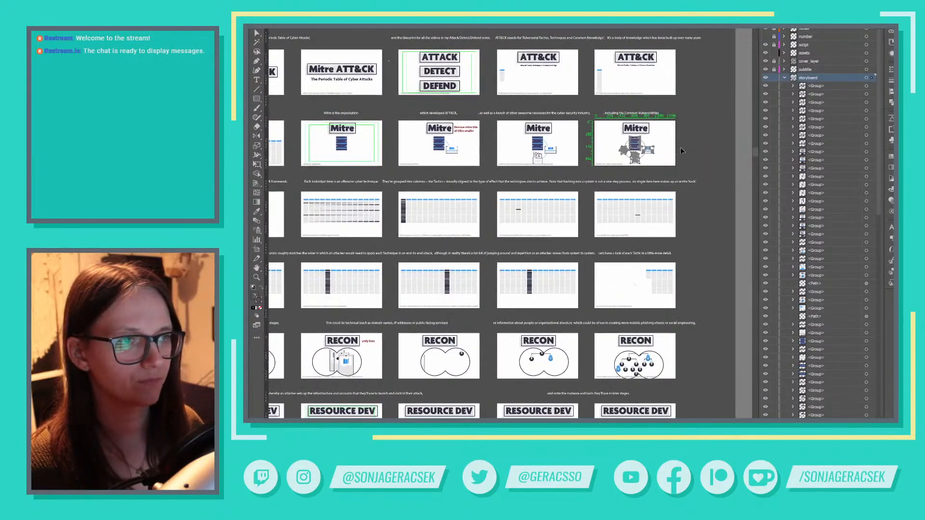
Copy the hexagonal circuit icon beside the servers in the "including the Common Vulnerabilities..." frame
scroll(625, 153, up, 5)
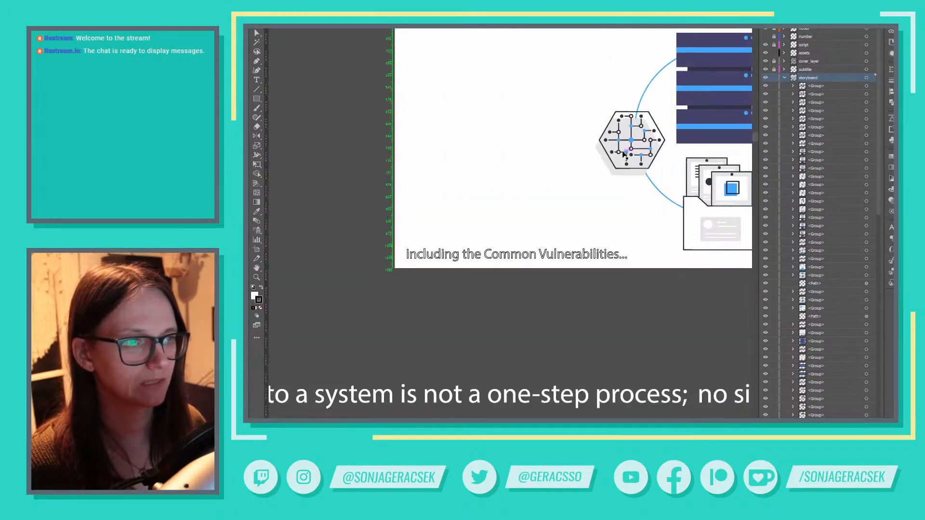
scroll(624, 154, up, 2)
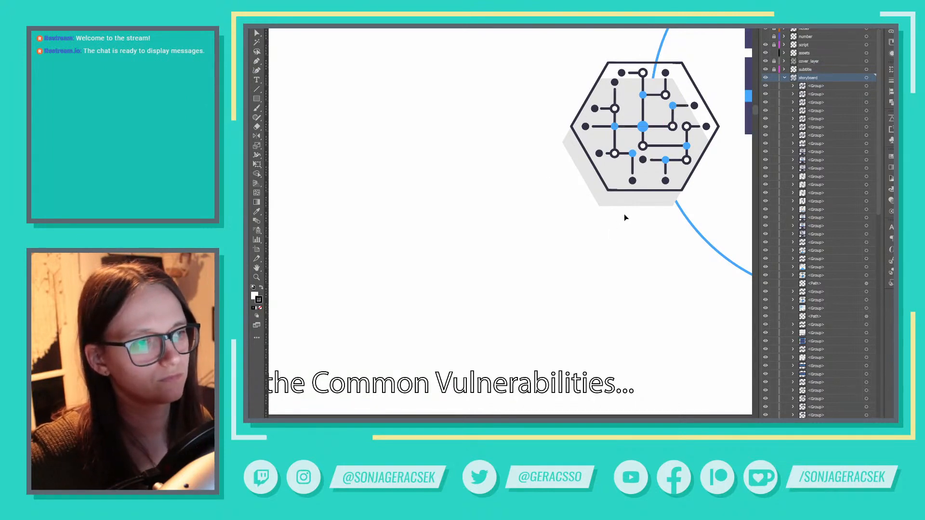
alt+scroll(646, 186, down, 4)
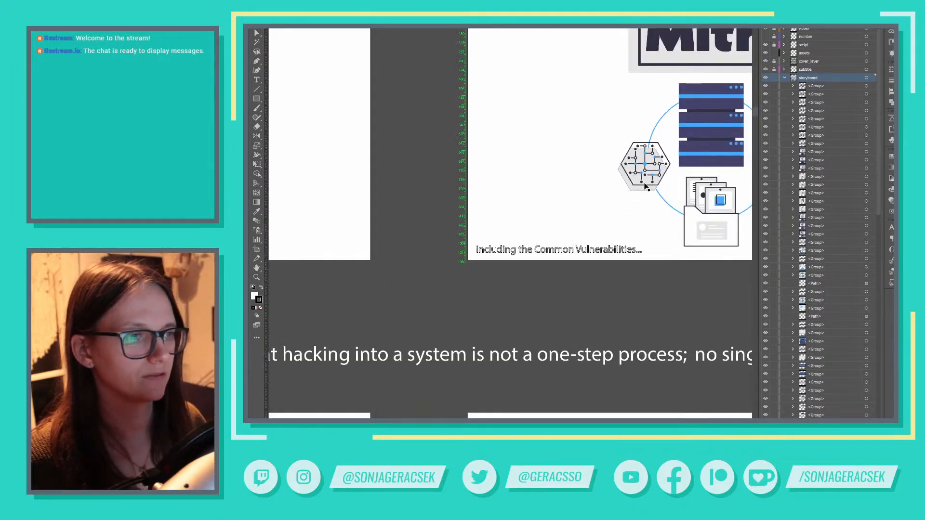
alt+scroll(646, 187, down, 3)
alt+scroll(576, 215, up, 2)
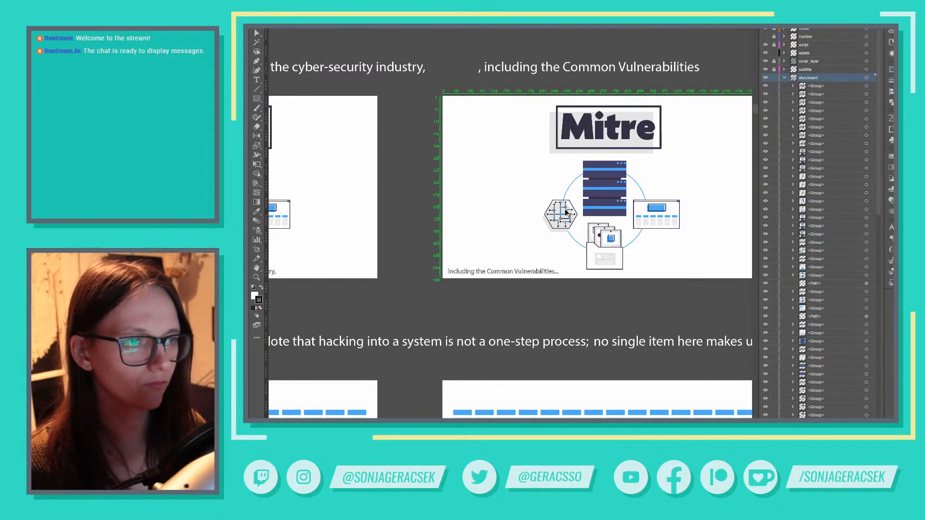
click(565, 218)
double_click(565, 218)
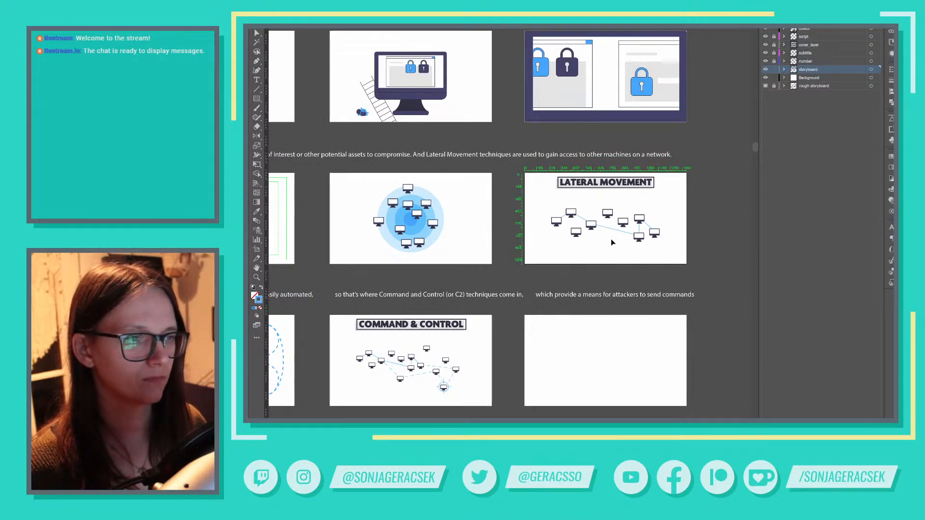
Isolate the illustration group in the Discovery frame and hide its blue radar circles with the monitors
scroll(472, 247, left, 5)
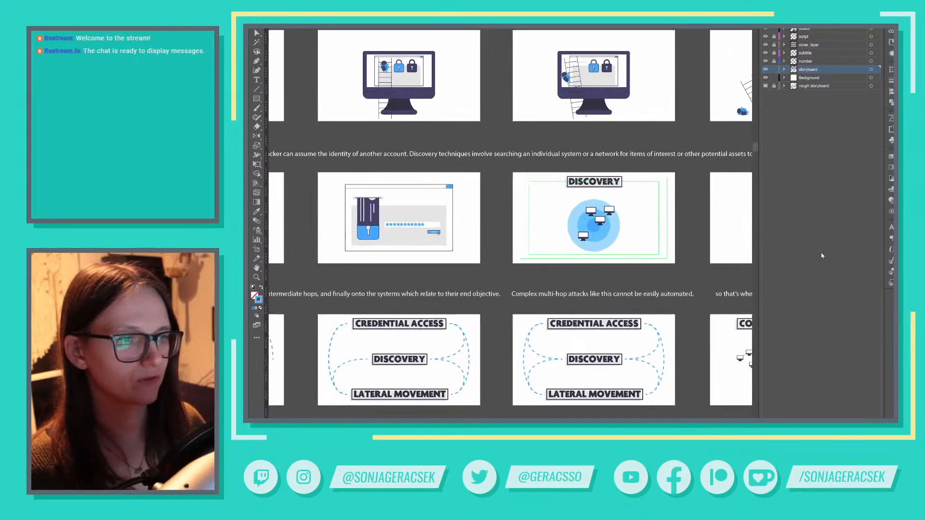
click(596, 225)
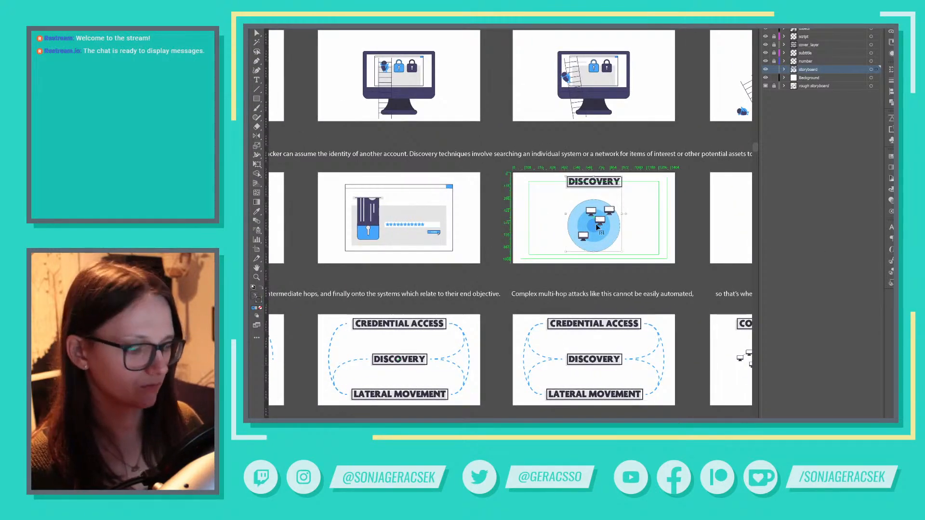
double_click(595, 223)
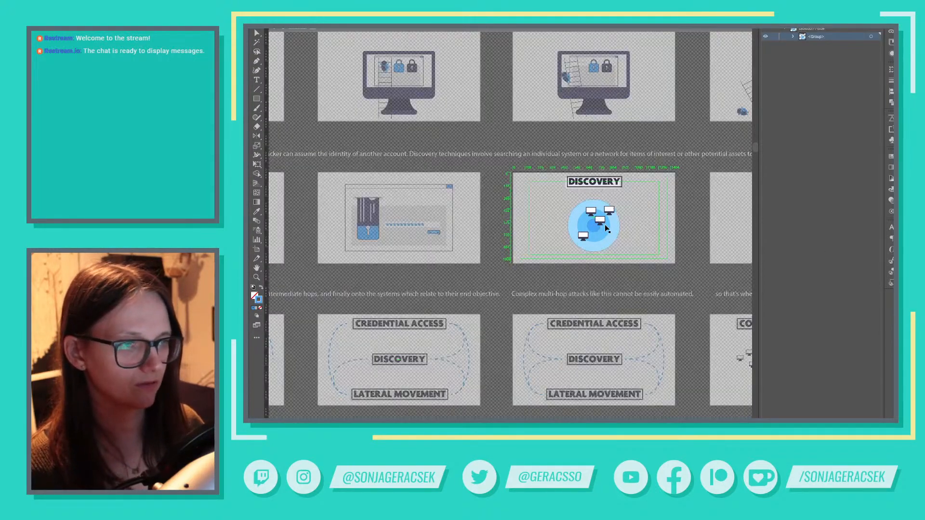
click(606, 225)
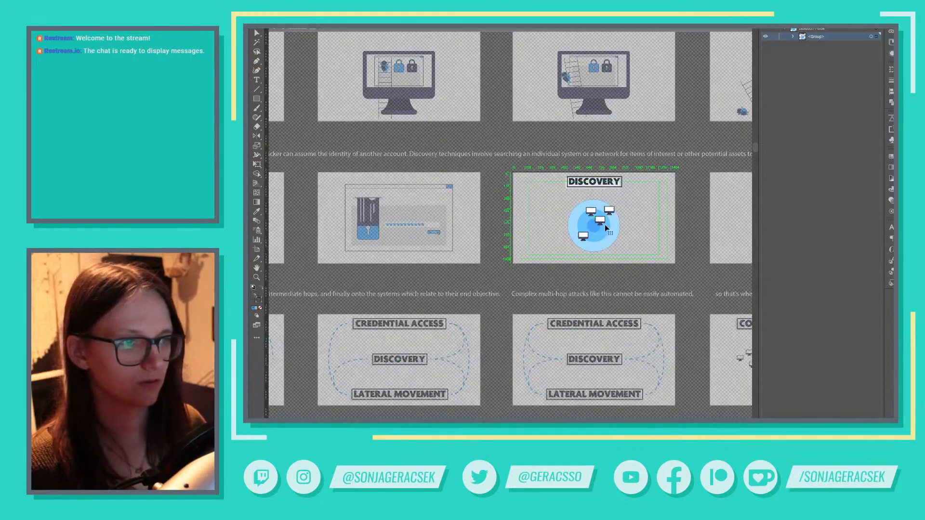
click(793, 37)
click(803, 44)
click(803, 45)
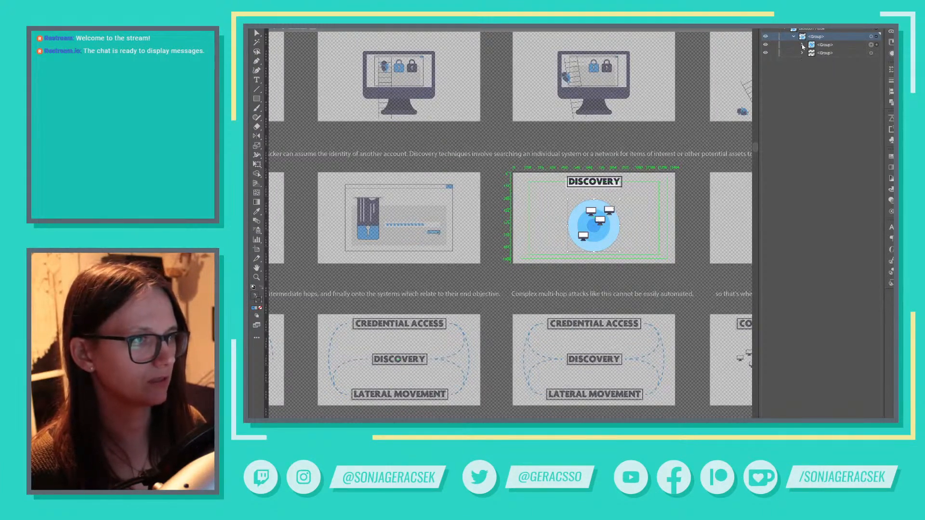
click(766, 44)
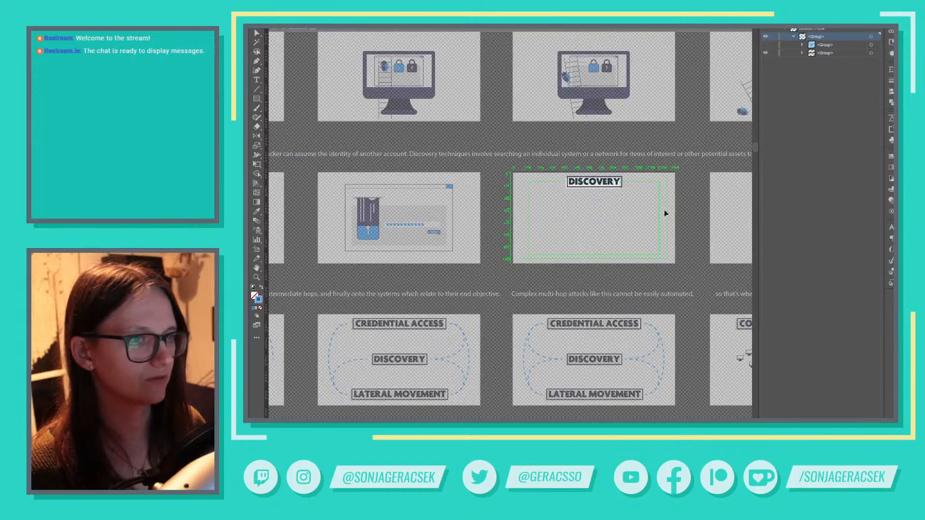
Paste the hexagonal circuit icon into the Discovery frame, enlarge it and centre it below the title
key(ctrl+v)
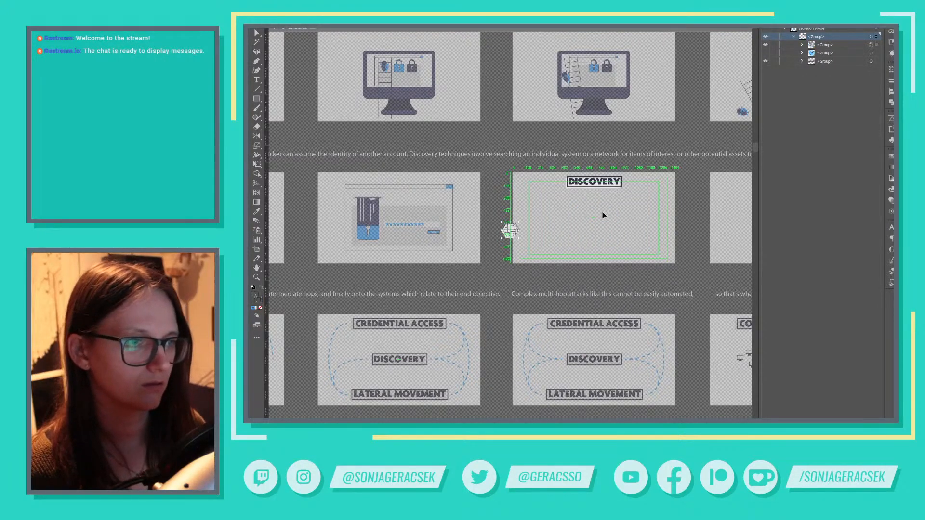
drag(509, 230, 628, 244)
click(622, 29)
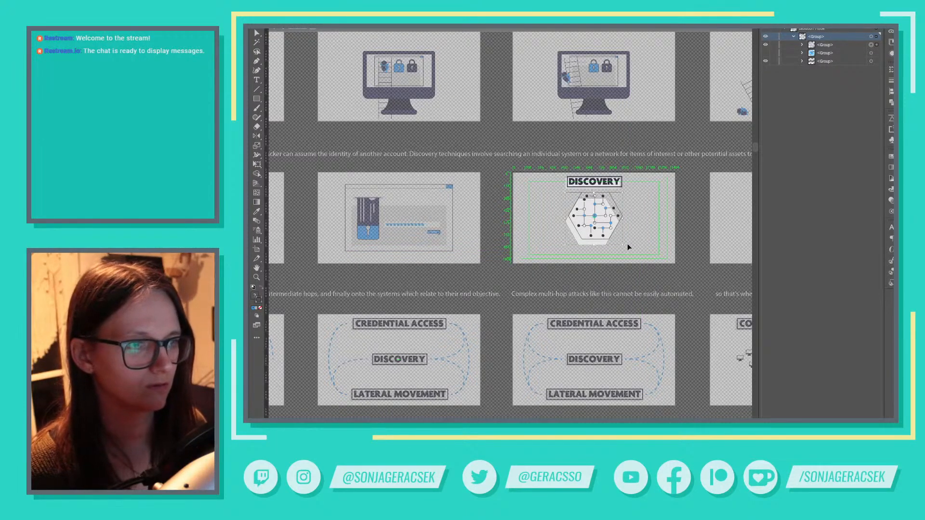
key(Down)
key(Down)
key(Down)
key(Down)
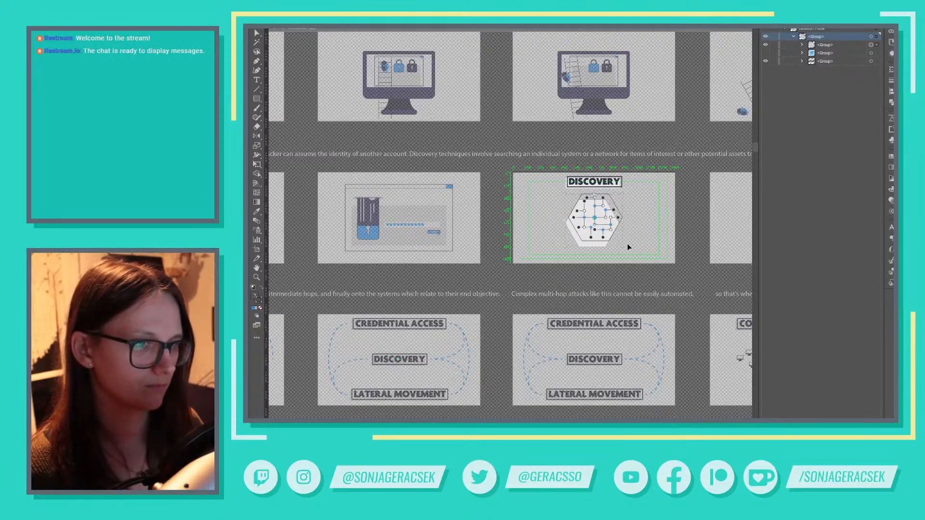
click(681, 248)
Delete the hexagon outline and its light backing shape, keeping only the circuit lines and dots
key(a)
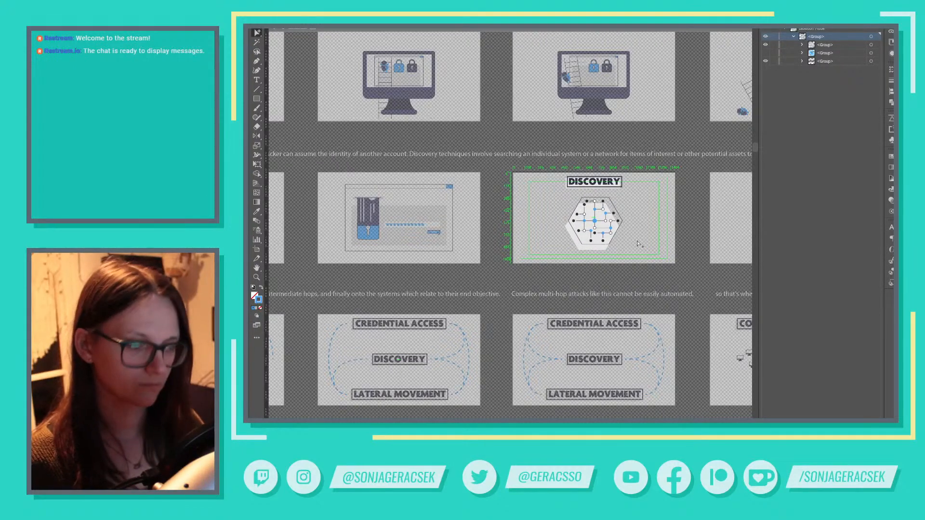
click(620, 224)
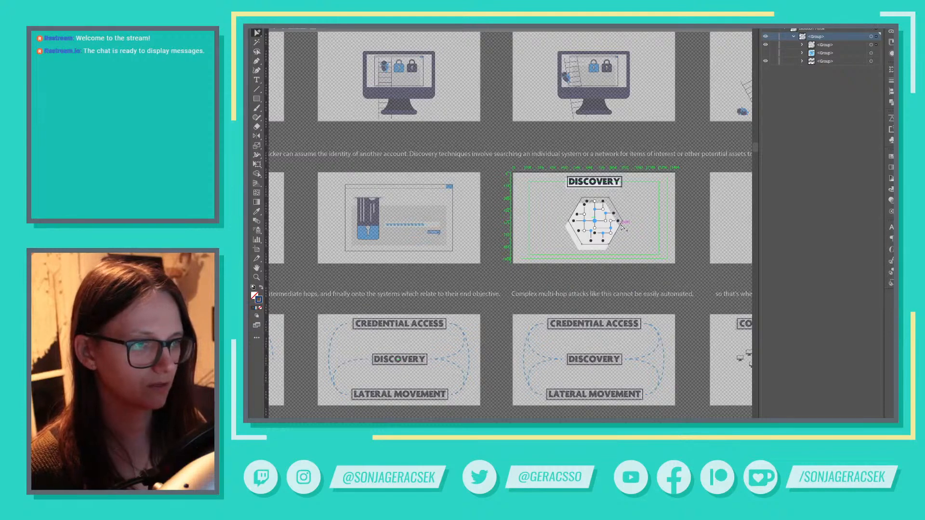
key(Delete)
click(601, 247)
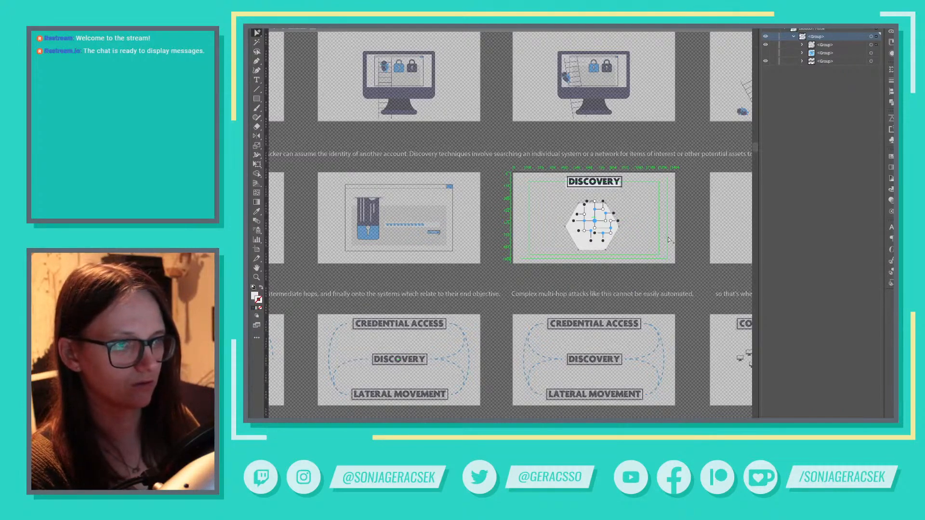
key(Delete)
Scale the circuit network in the Discovery frame up slightly about its centre
scroll(611, 236, up, 3)
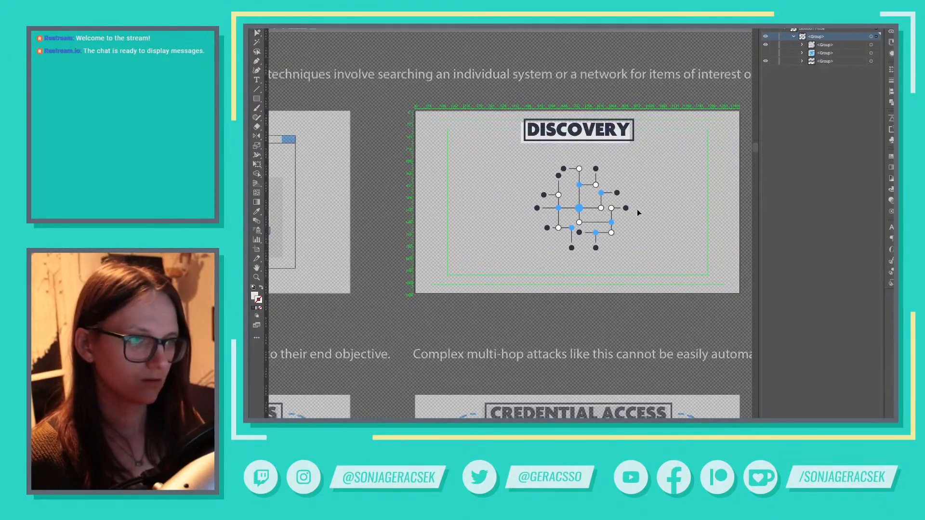
click(611, 229)
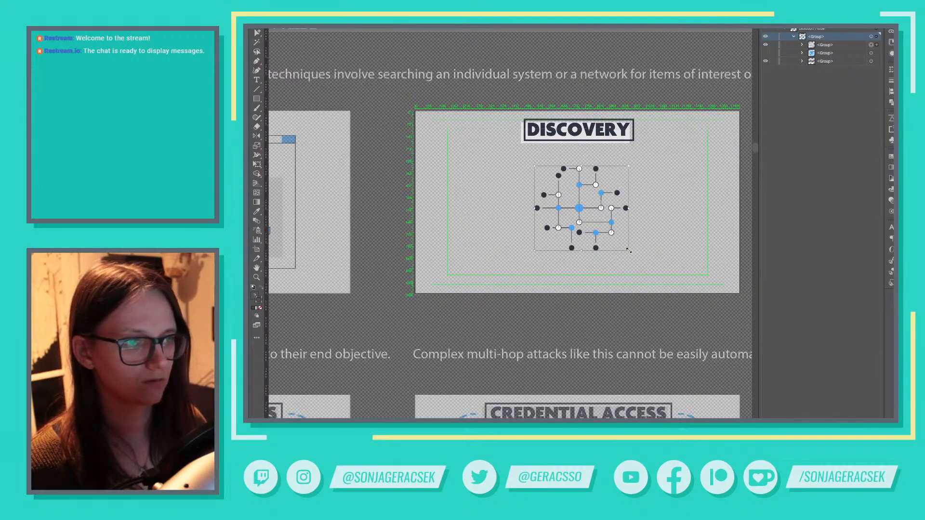
drag(628, 251, 634, 262)
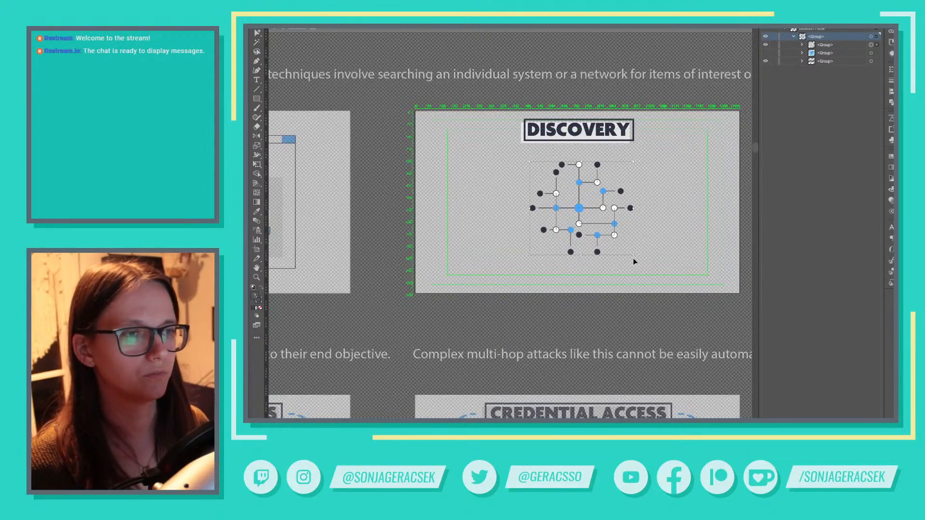
Switch to File Explorer, open undraw_progressive_app_m9ms.svg in Illustrator as a style reference, and return to the storyboard document
key(l)
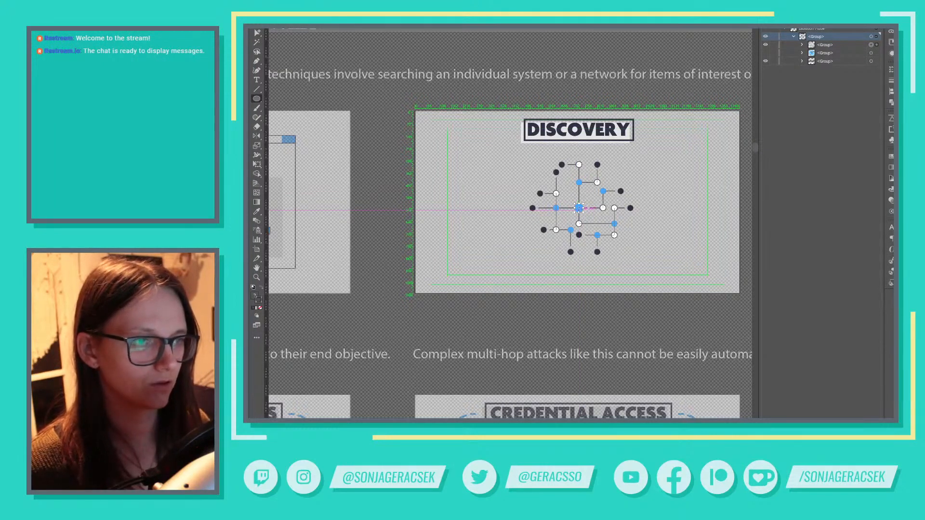
key(alt+Tab)
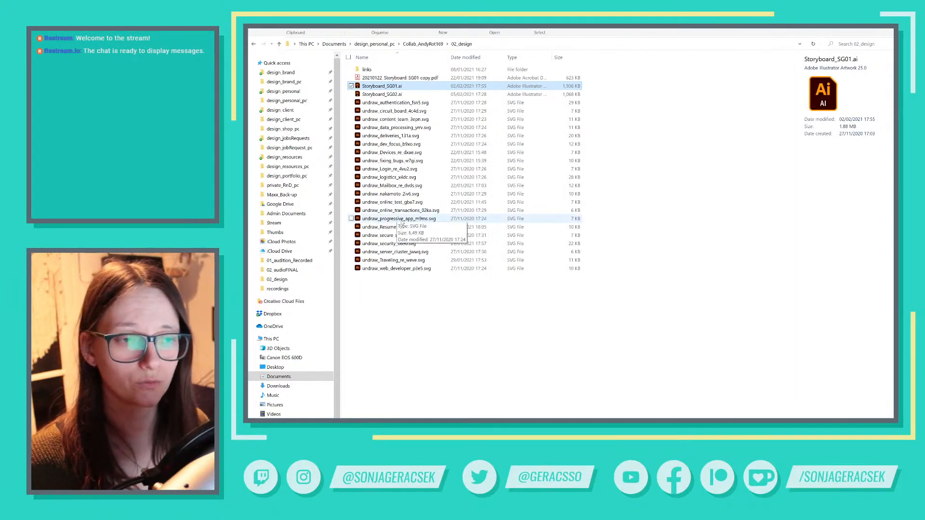
double_click(402, 219)
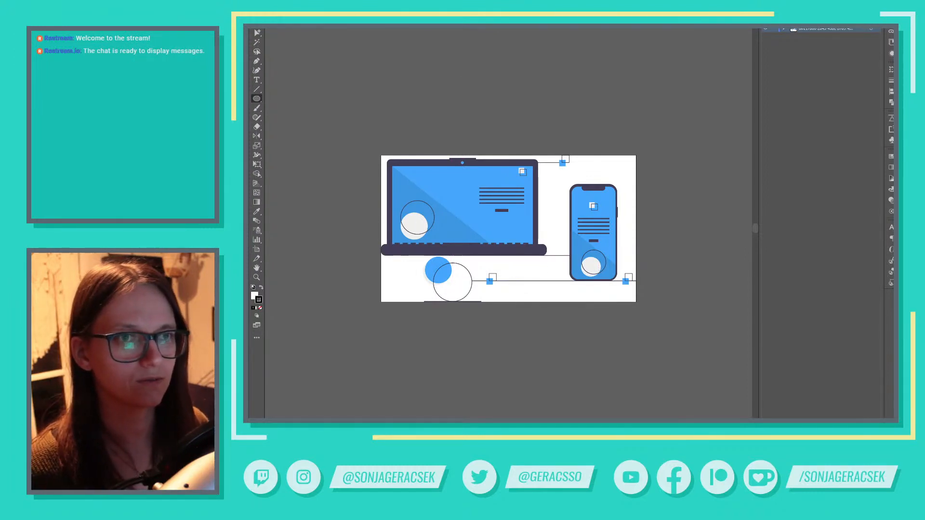
click(457, 26)
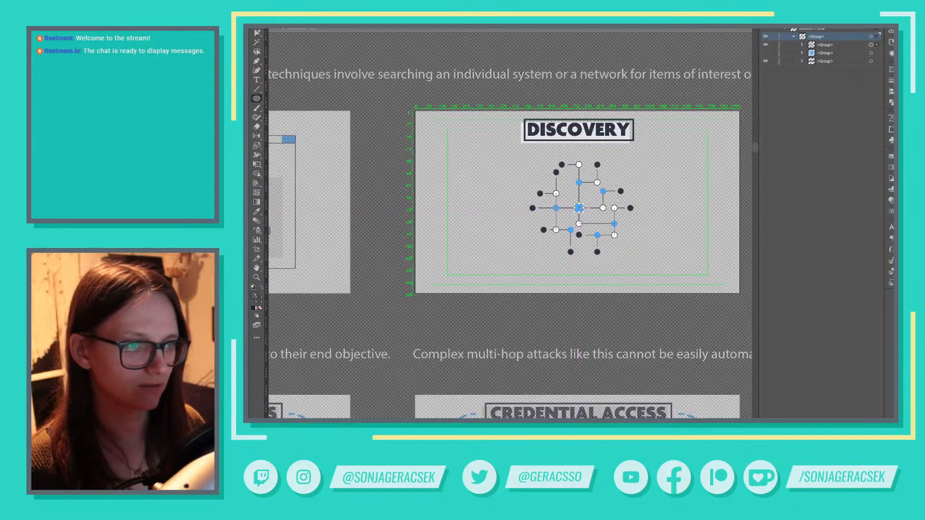
Duplicate the circuit network in place within the isolated Discovery group
key(ctrl+shift+g)
ctrl+click(582, 211)
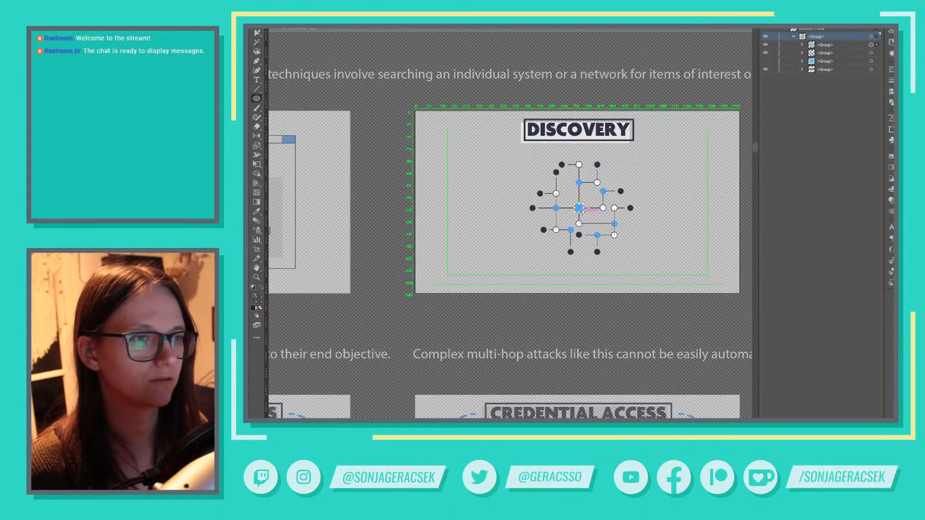
key(v)
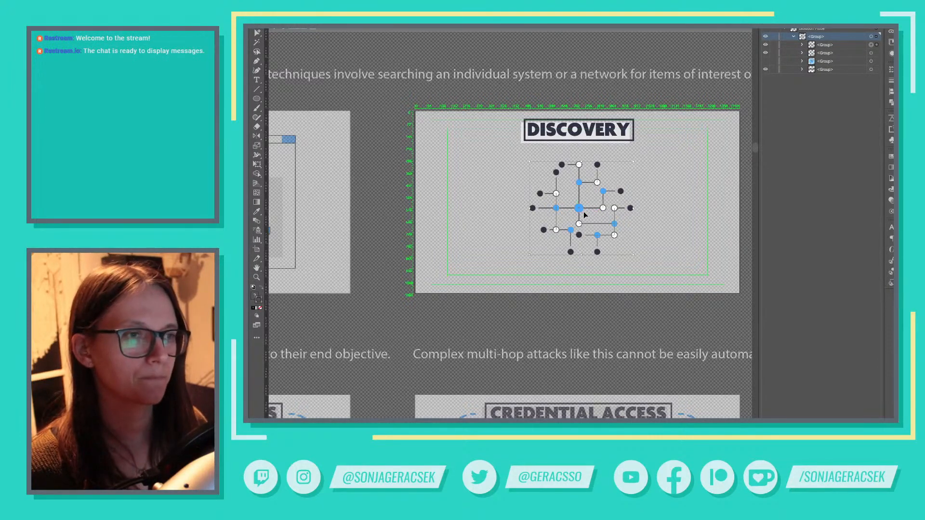
Try enlarging the central blue dot into a large circle around the circuit network and giving it the dark outline style
click(683, 215)
key(a)
click(583, 210)
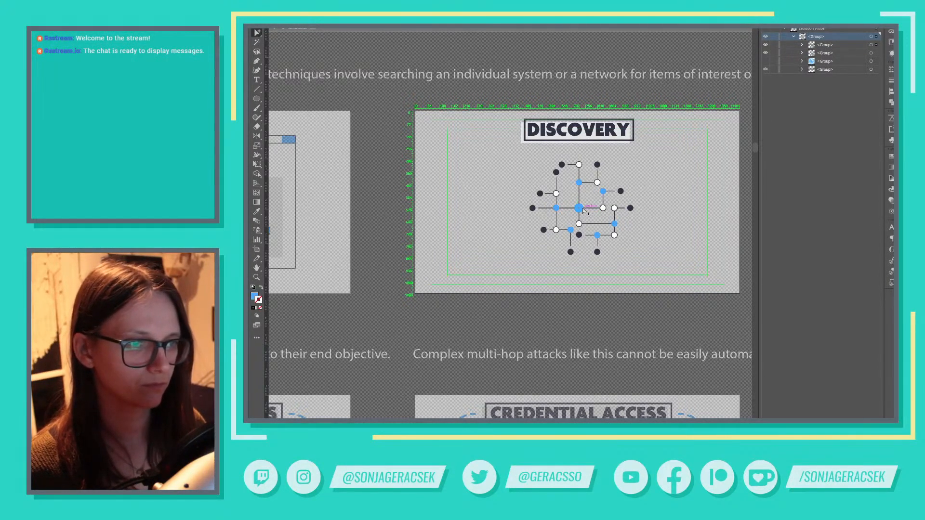
key(v)
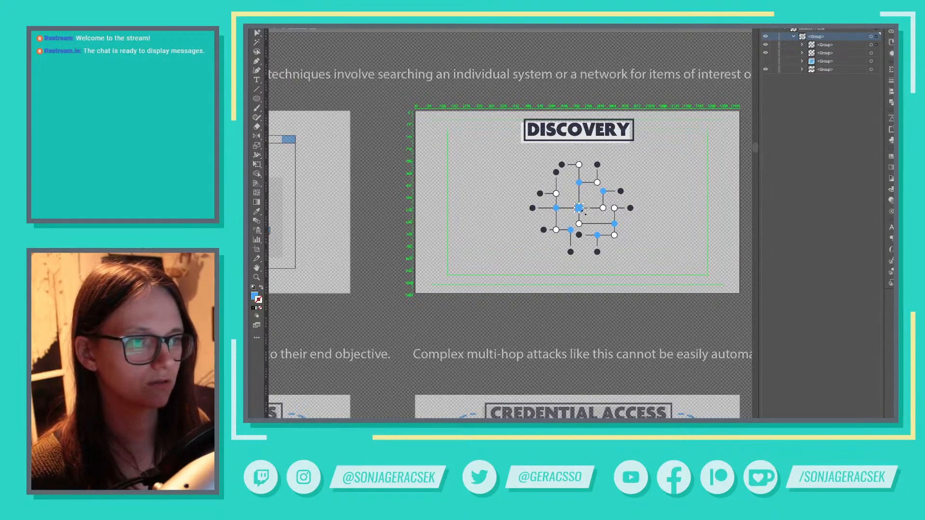
drag(583, 212, 652, 268)
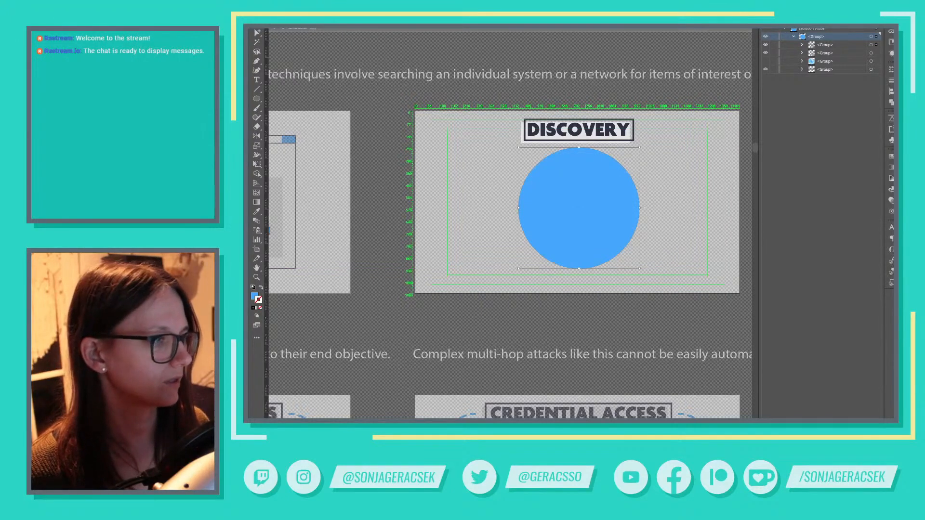
click(891, 282)
click(823, 251)
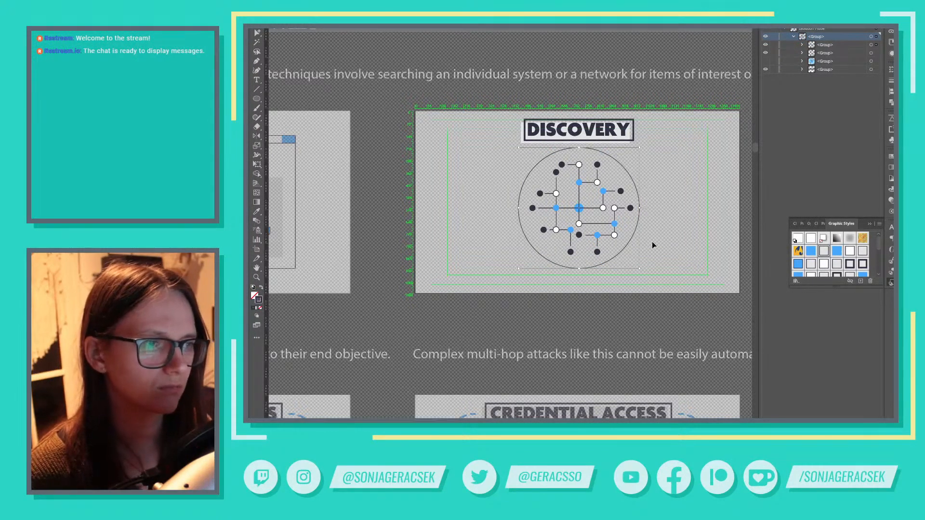
Undo the enlargement and styling of the centre dot, and delete the duplicate dot lying over the original
key(a)
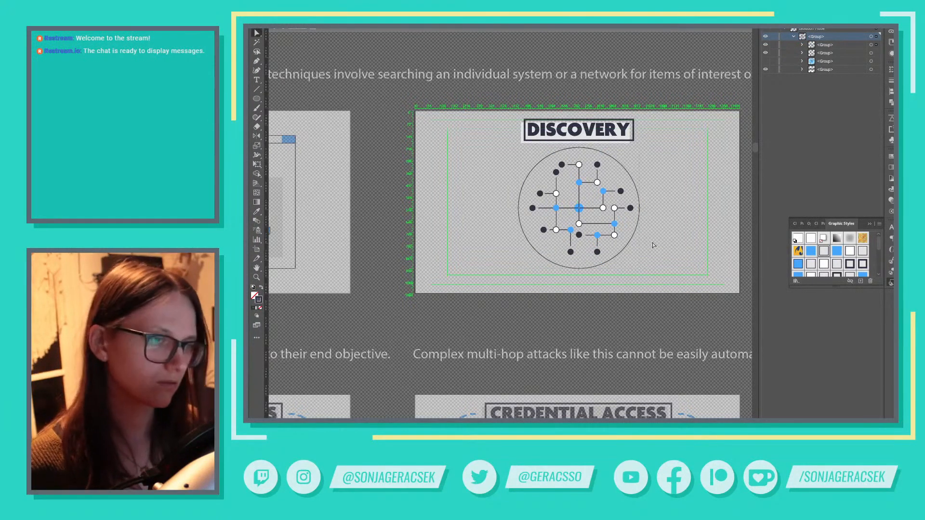
click(640, 213)
key(Delete)
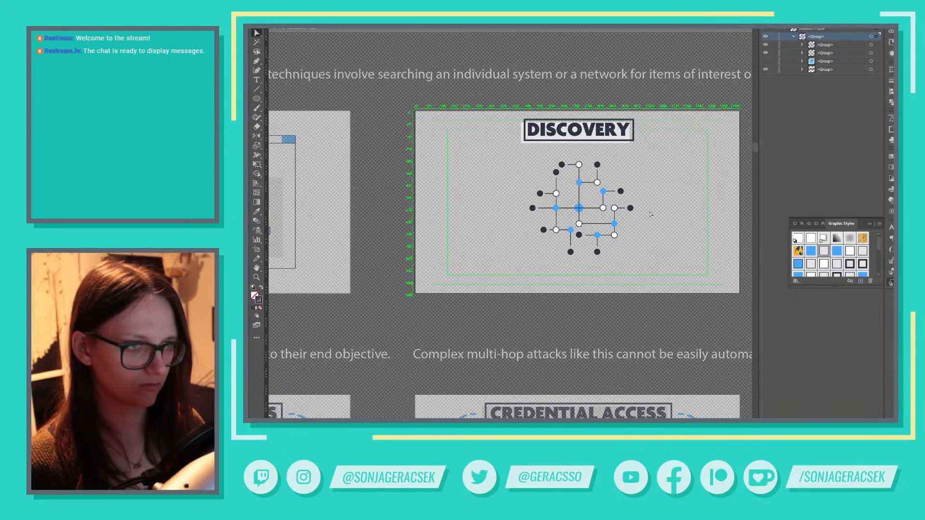
key(ctrl+z)
key(ctrl+z)
key(ctrl+z)
key(Delete)
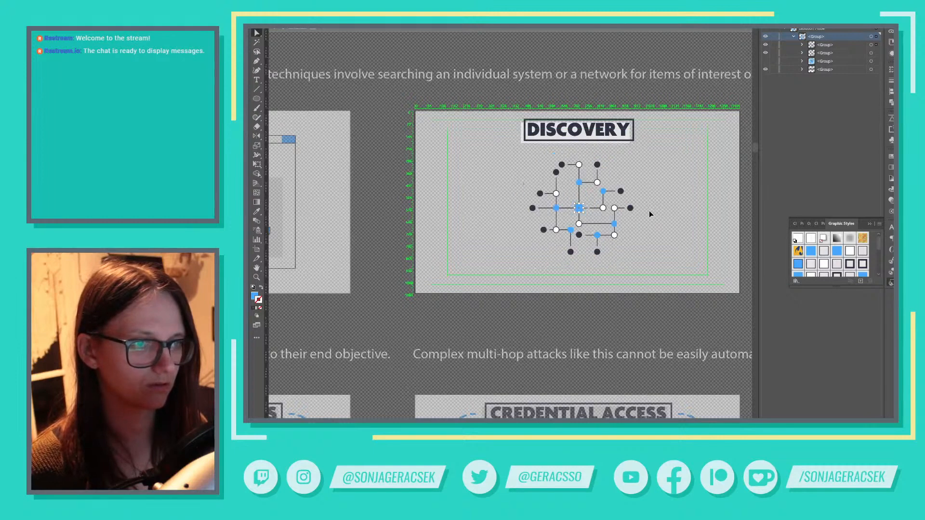
Draw a circle about 722 px in diameter centred on the middle blue dot and apply the dark outline style without fill
key(l)
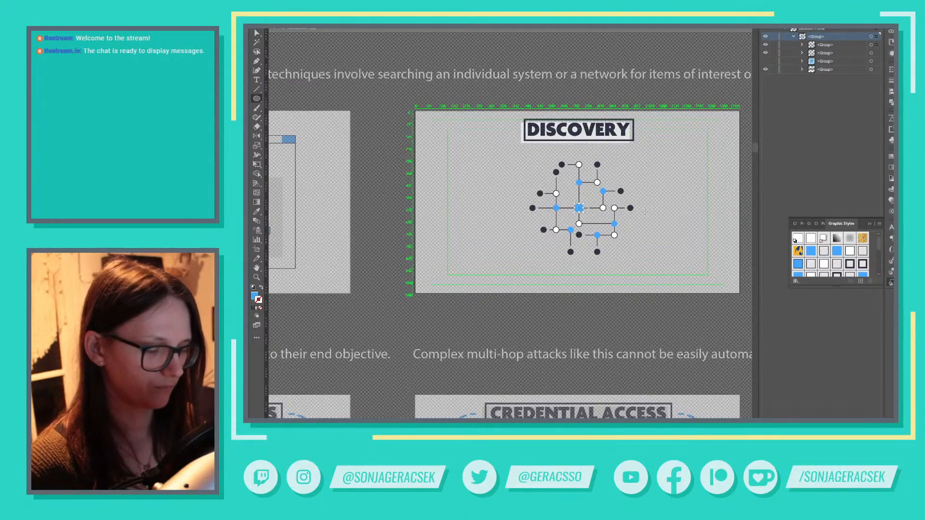
alt+click(580, 209)
click(684, 230)
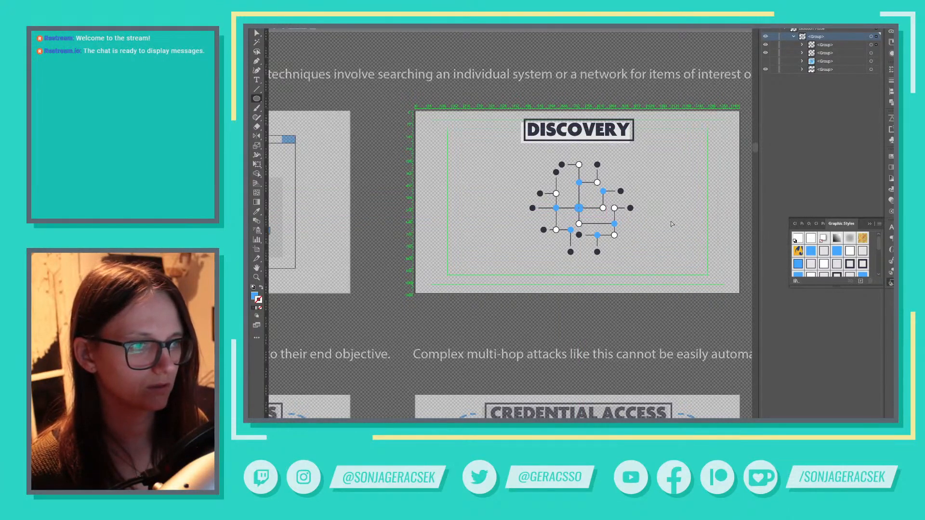
drag(580, 208, 640, 230)
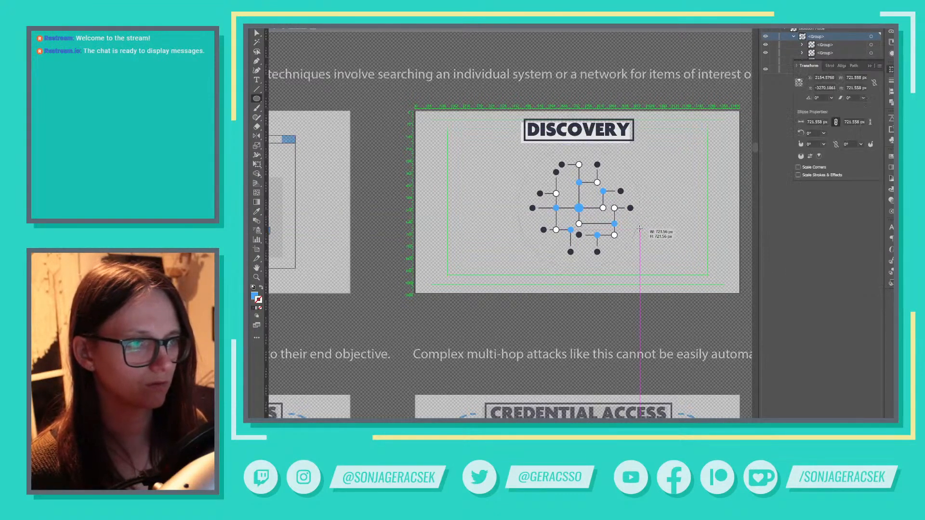
click(892, 283)
click(821, 253)
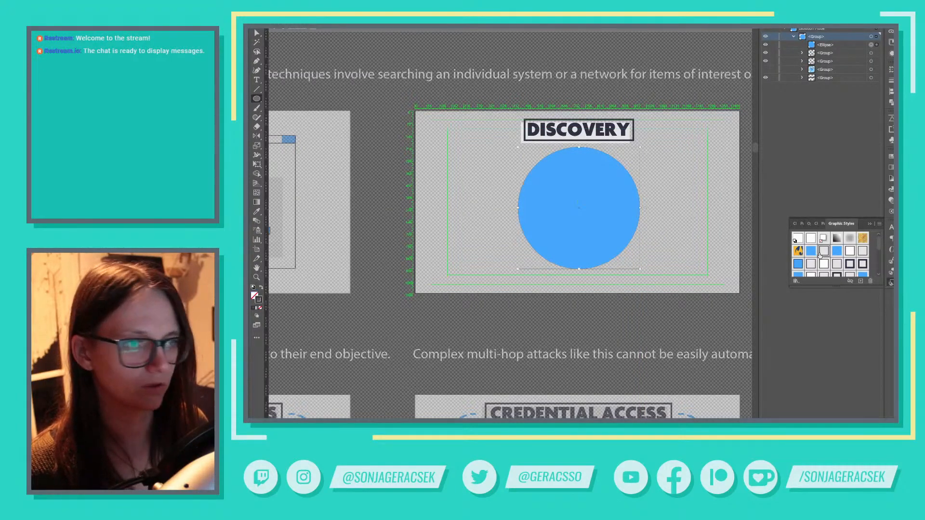
click(870, 224)
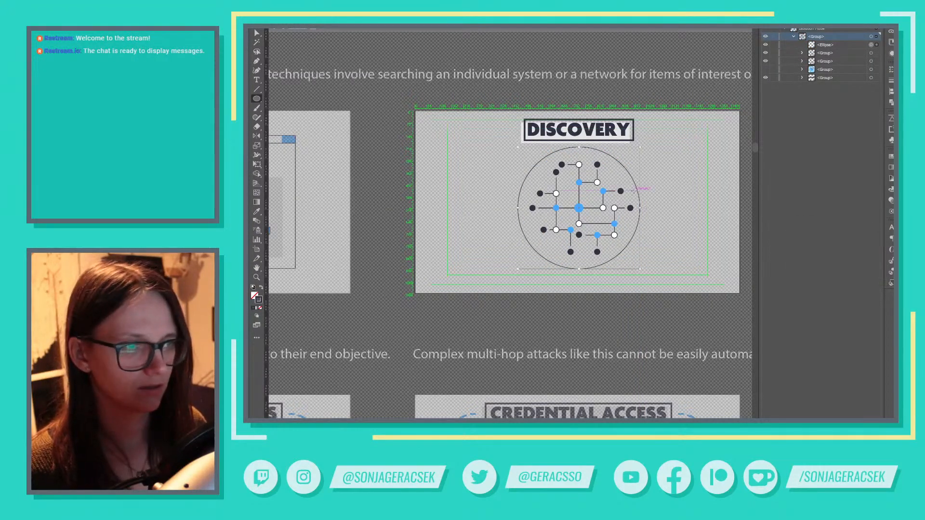
Duplicate the outlined circle with a small offset down and to the left
key(v)
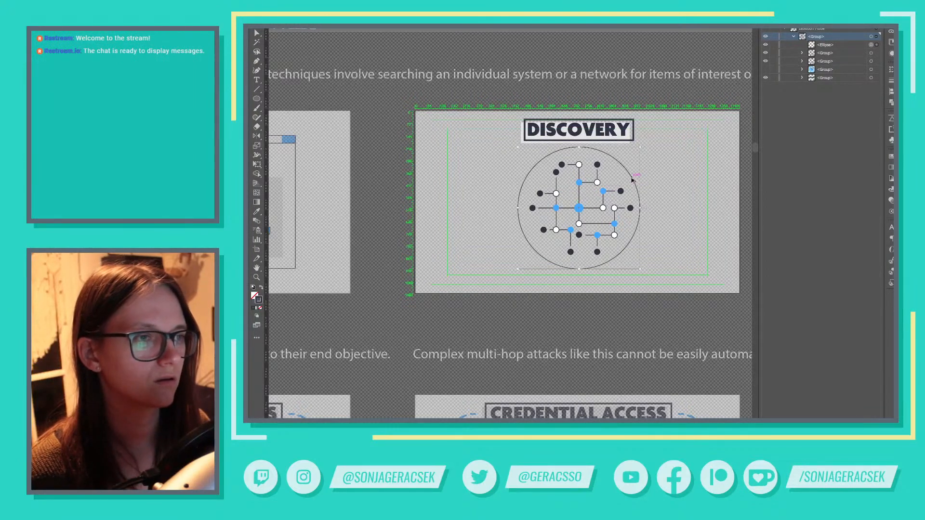
drag(633, 179, 628, 186)
drag(628, 186, 625, 184)
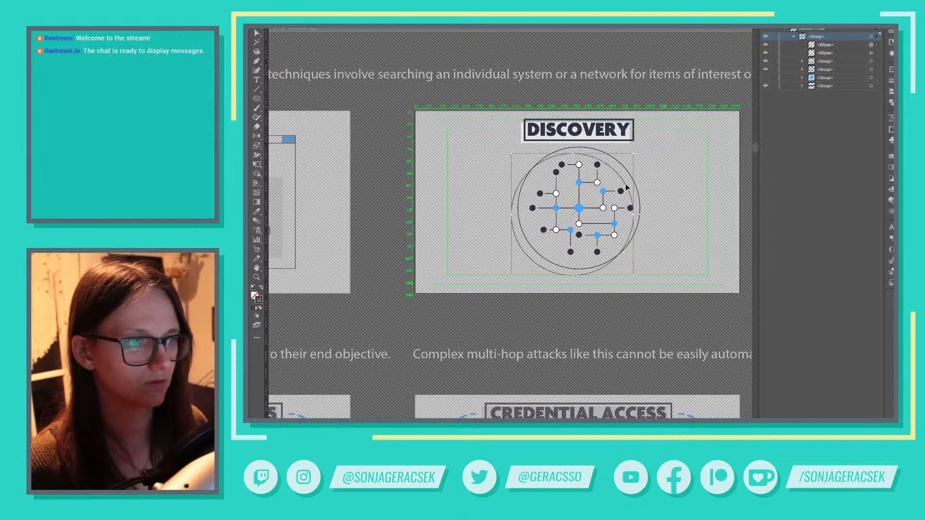
Remove the stroke from the offset circle and fill it with the light grey swatch
click(892, 283)
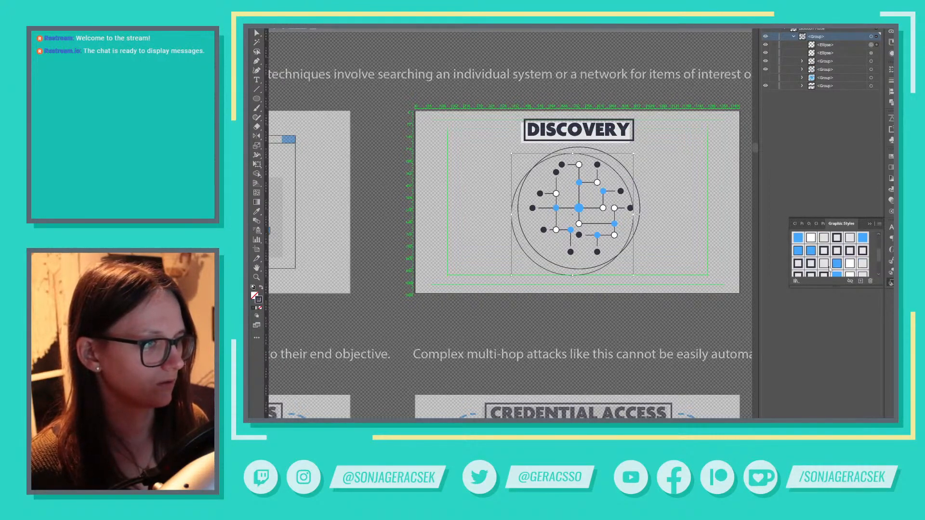
scroll(830, 269, up, 5)
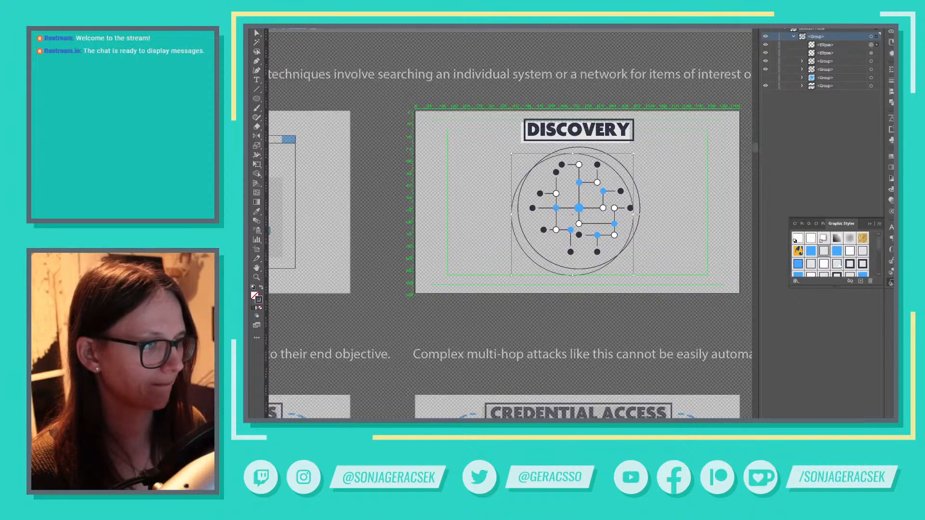
scroll(833, 259, down, 3)
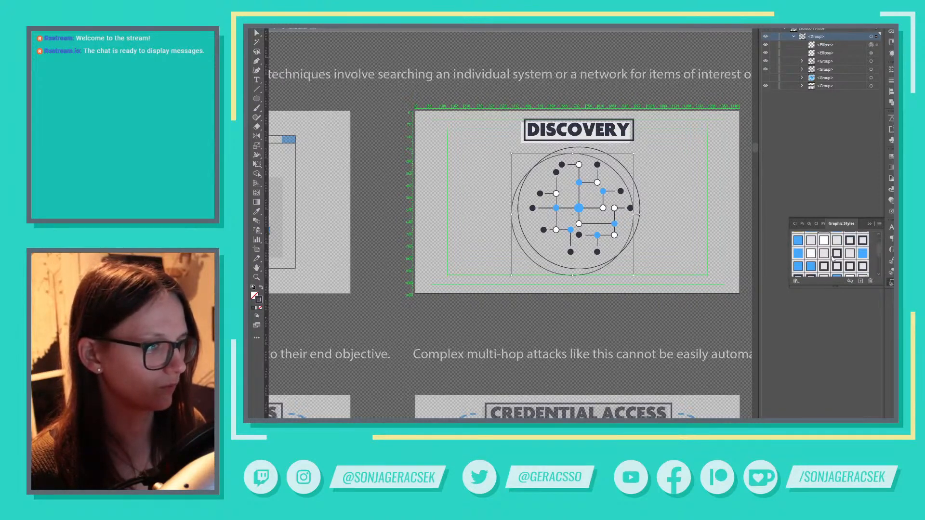
scroll(833, 259, down, 3)
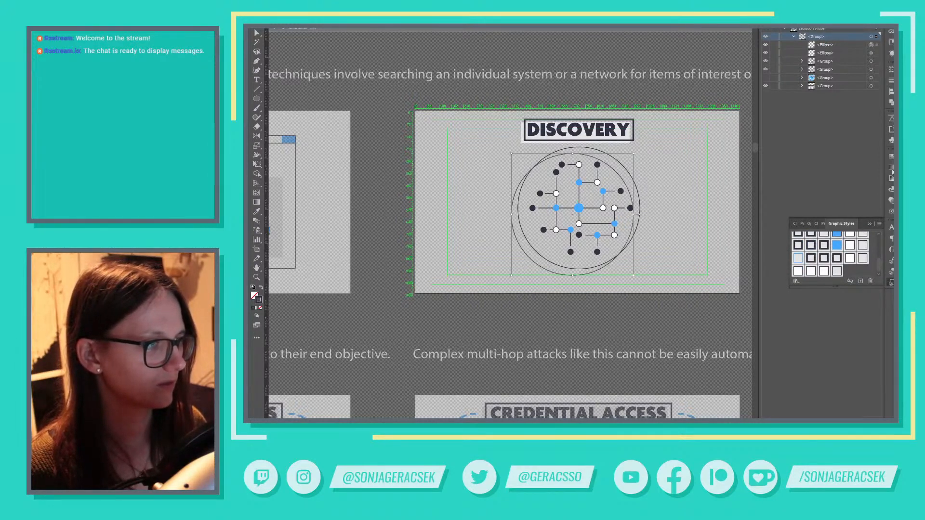
click(892, 157)
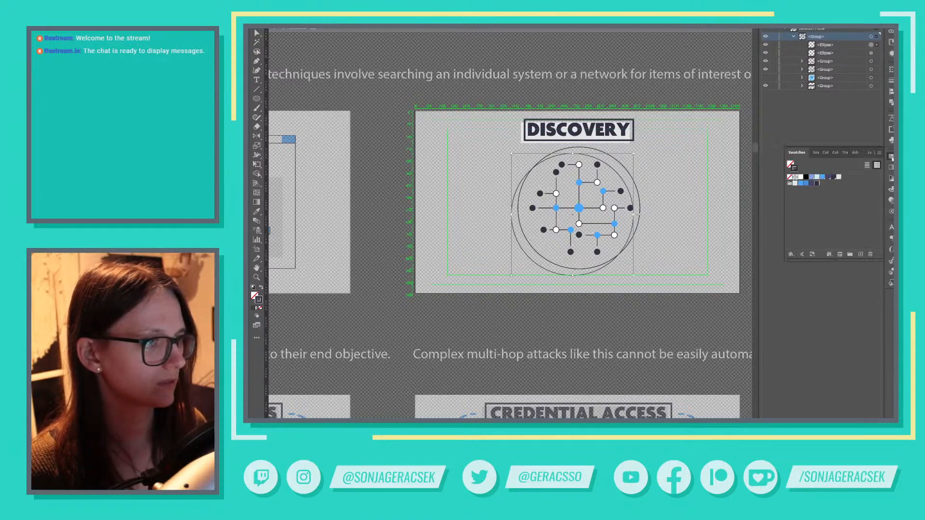
click(790, 177)
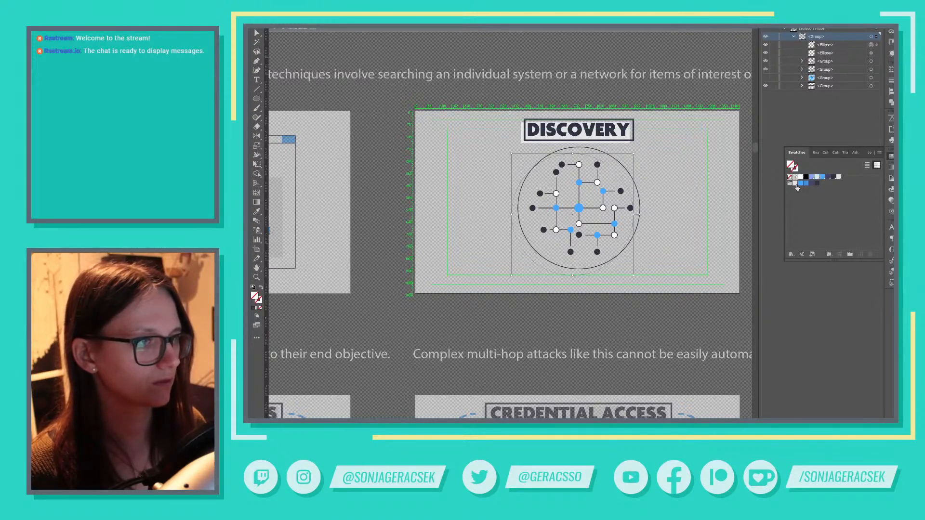
click(797, 184)
click(870, 154)
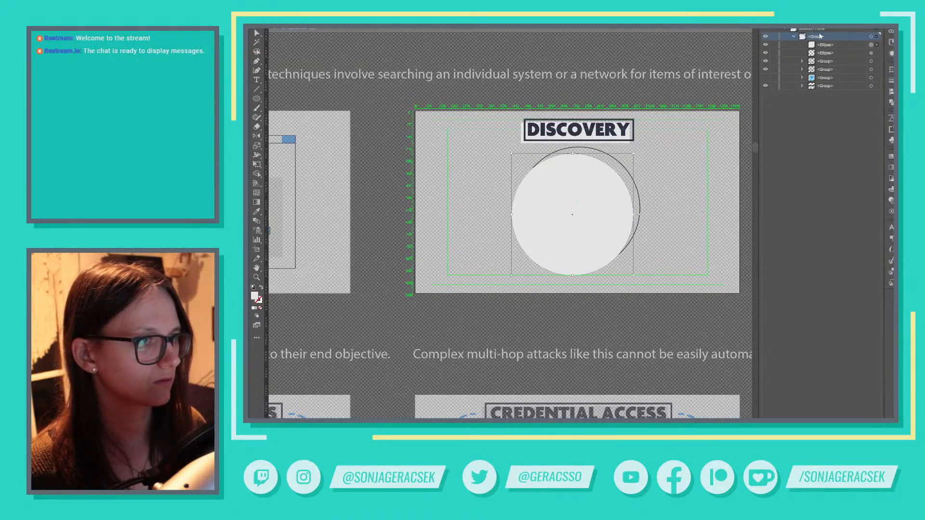
Send both circles behind the circuit network and group them, with the outlined circle stacked above the light grey one
drag(831, 47, 841, 97)
shift+click(871, 86)
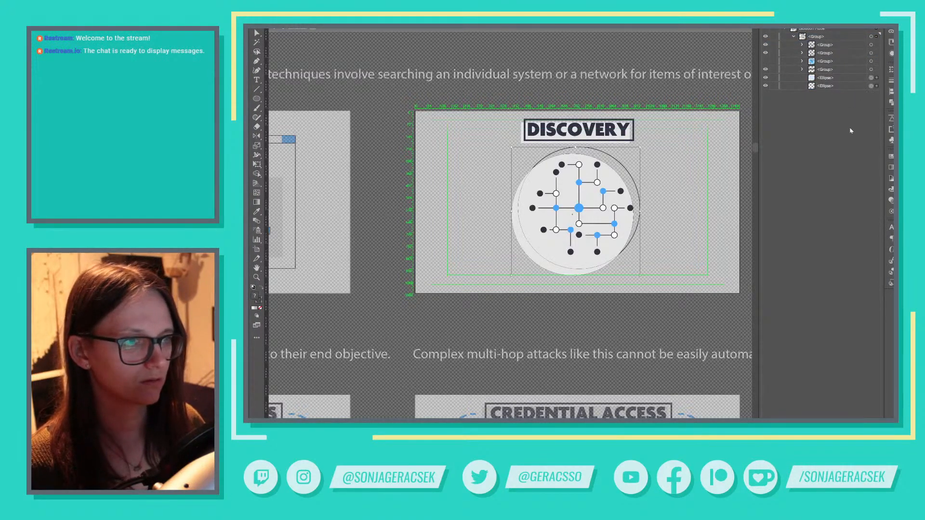
key(ctrl+g)
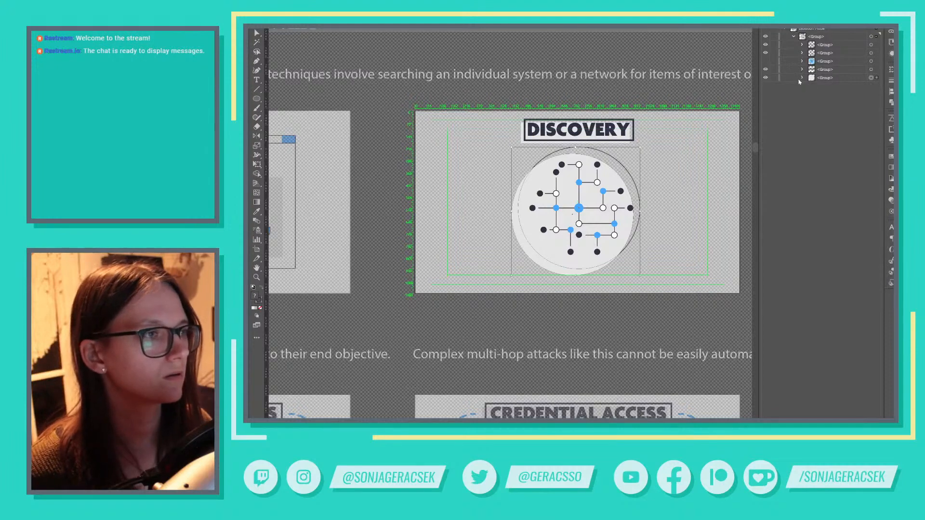
click(802, 78)
click(839, 85)
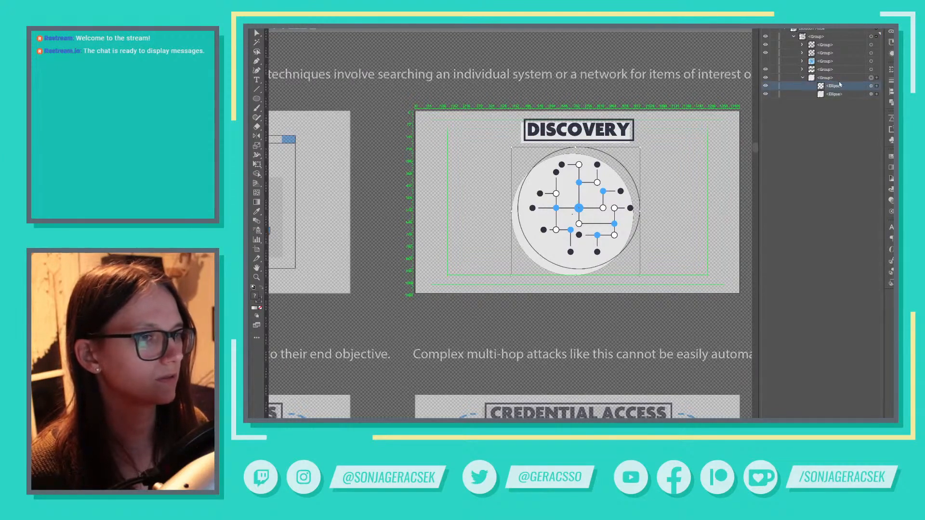
click(803, 77)
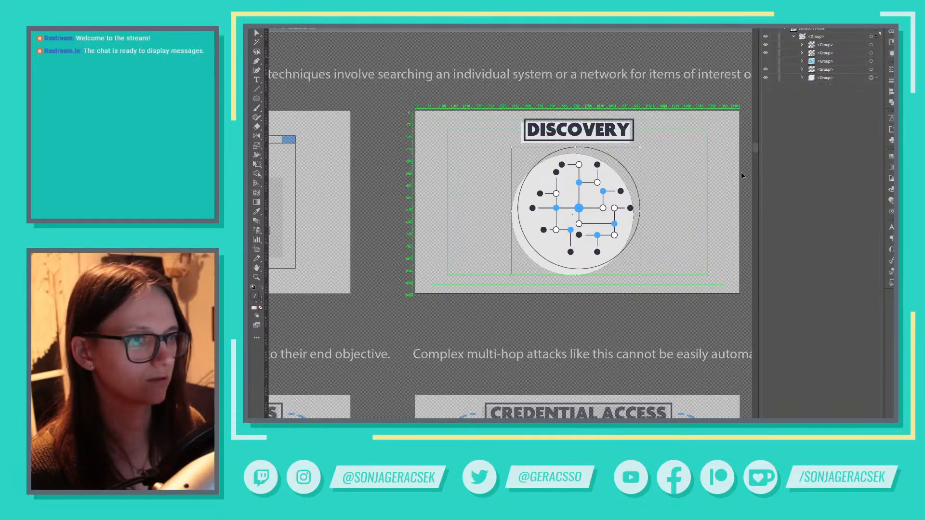
click(690, 219)
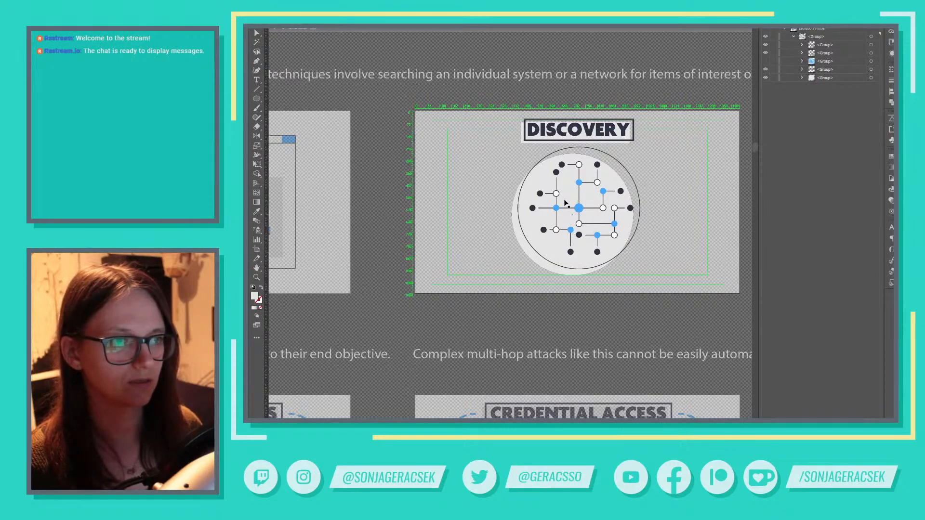
Try shifting the light grey circle slightly up and right, and check the circle paths in outline view
scroll(566, 204, up, 2)
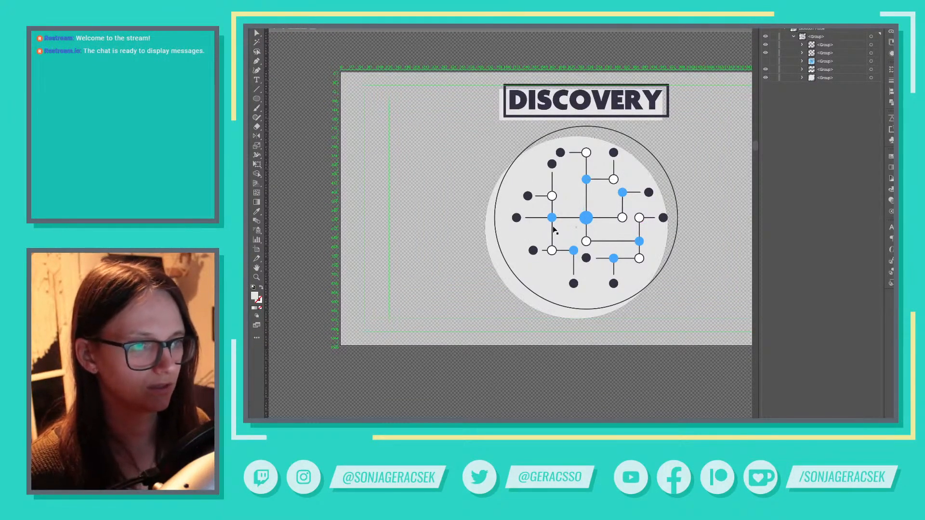
scroll(553, 230, up, 4)
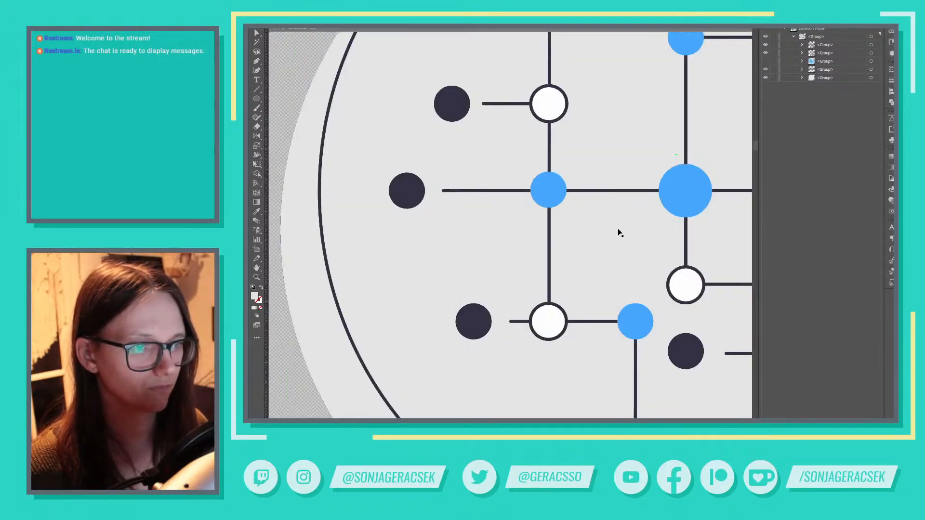
key(ctrl+0)
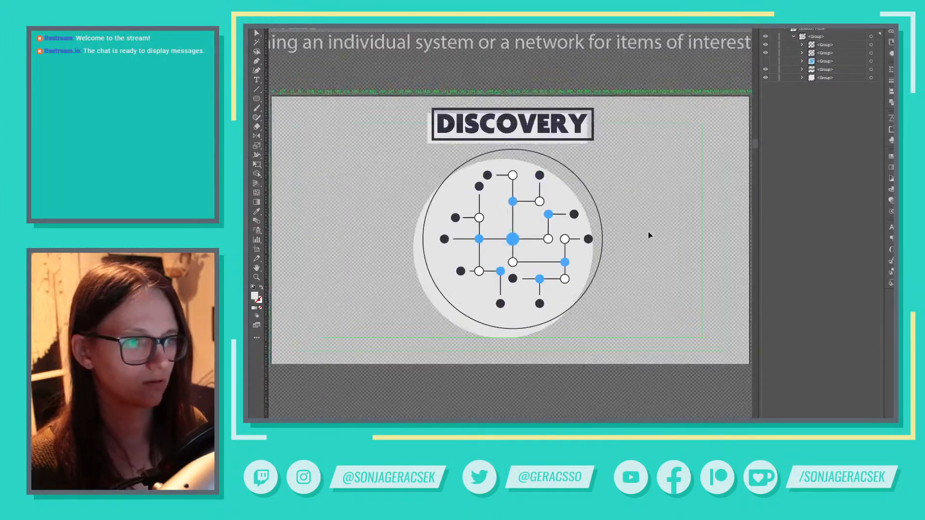
drag(626, 250, 686, 234)
key(v)
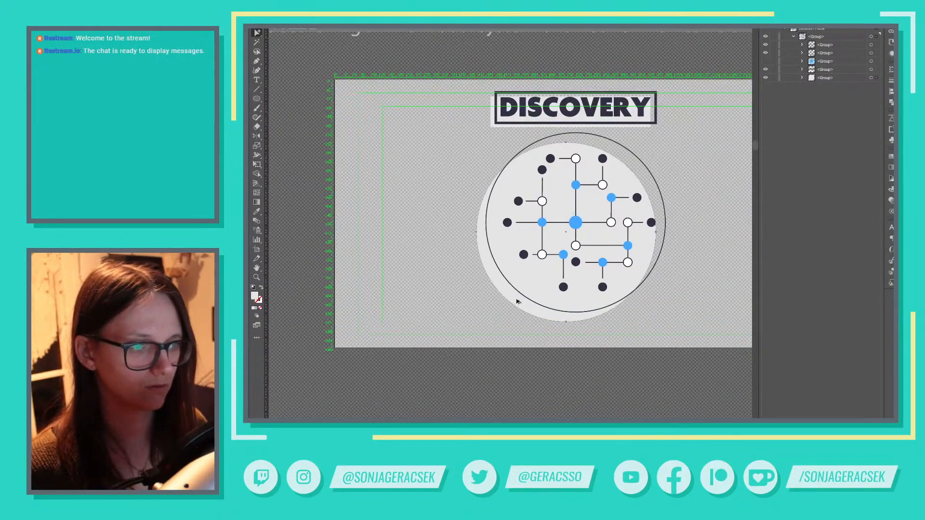
drag(517, 301, 520, 299)
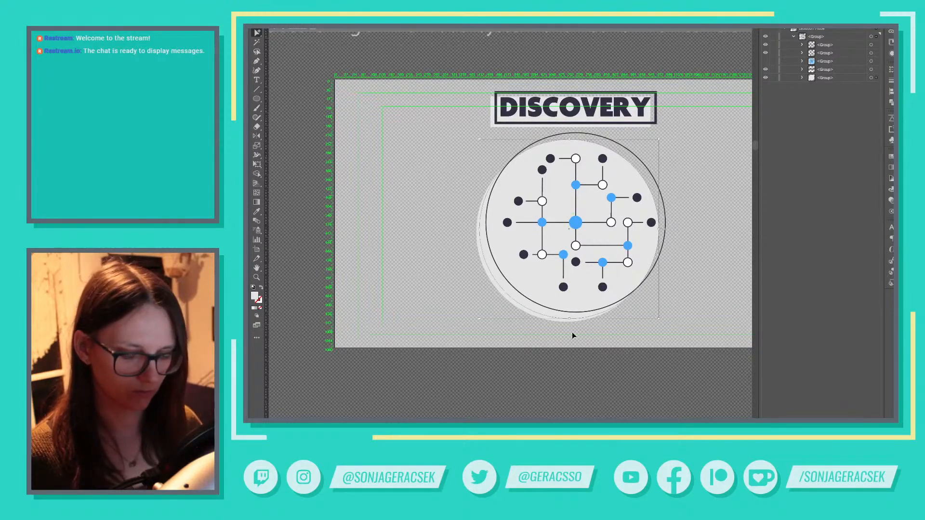
key(ctrl+y)
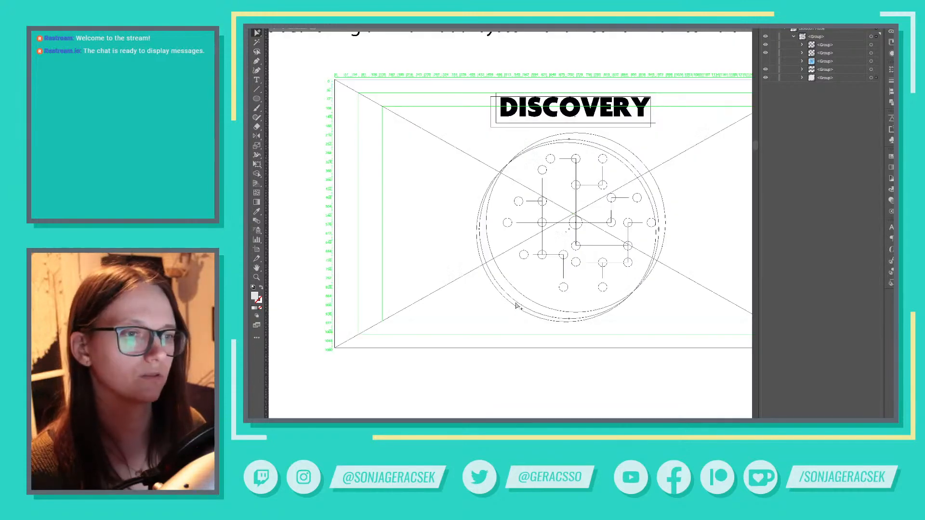
click(622, 312)
key(ctrl+y)
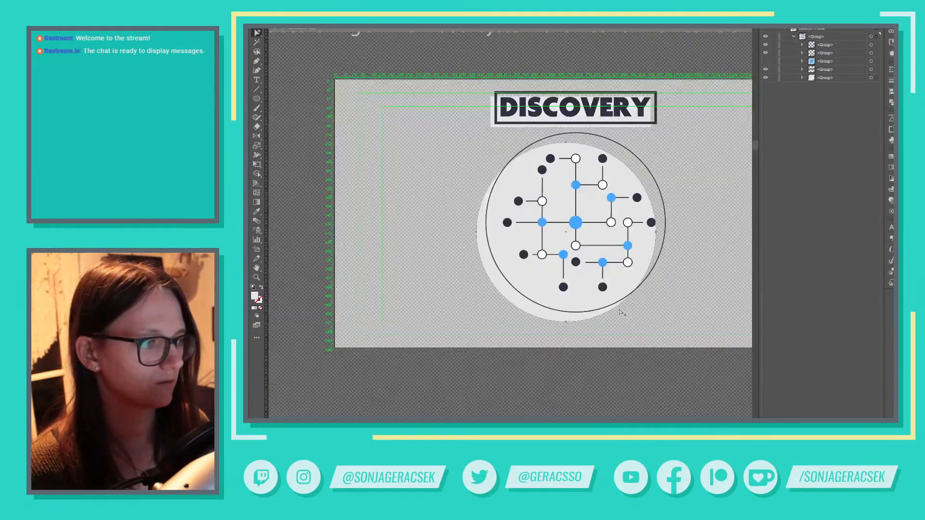
Move the light grey circle slightly up and right to reduce its offset from the outlined circle
drag(574, 317, 576, 313)
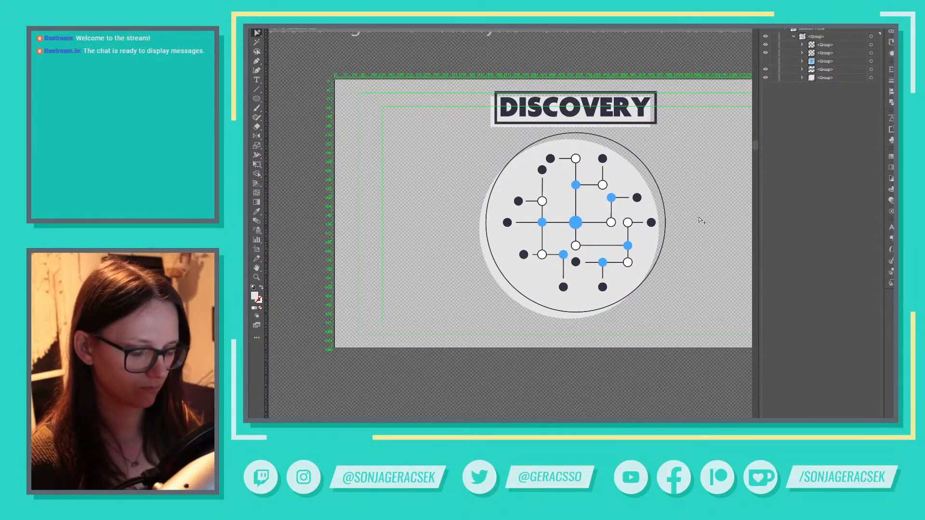
key(v)
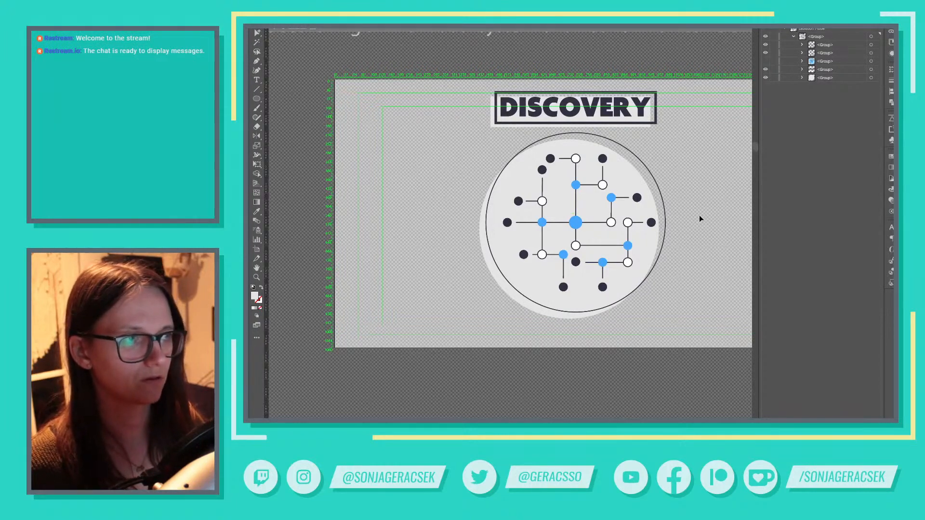